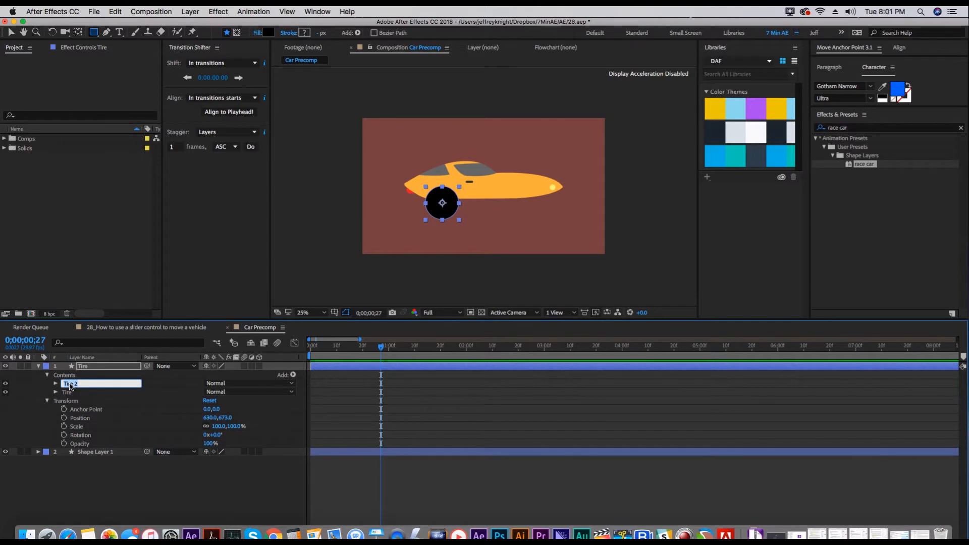
Rename the duplicated tire circle group as Rim and fill it with medium gray 6D6D6D.
key("Return")
left_click(55, 383)
left_click(268, 33)
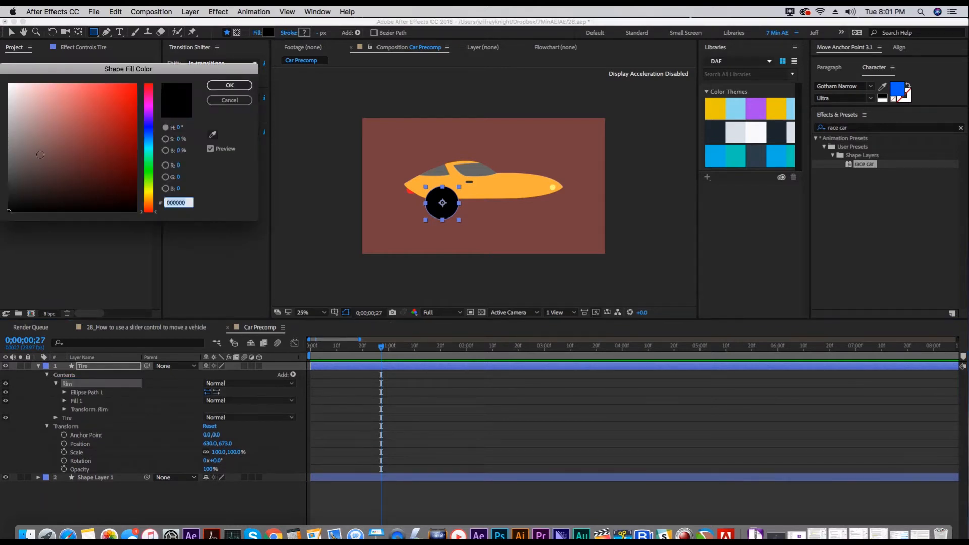
left_click(8, 156)
left_click(223, 85)
Reduce the rim's ellipse size to 151 by 151.
left_click(64, 392)
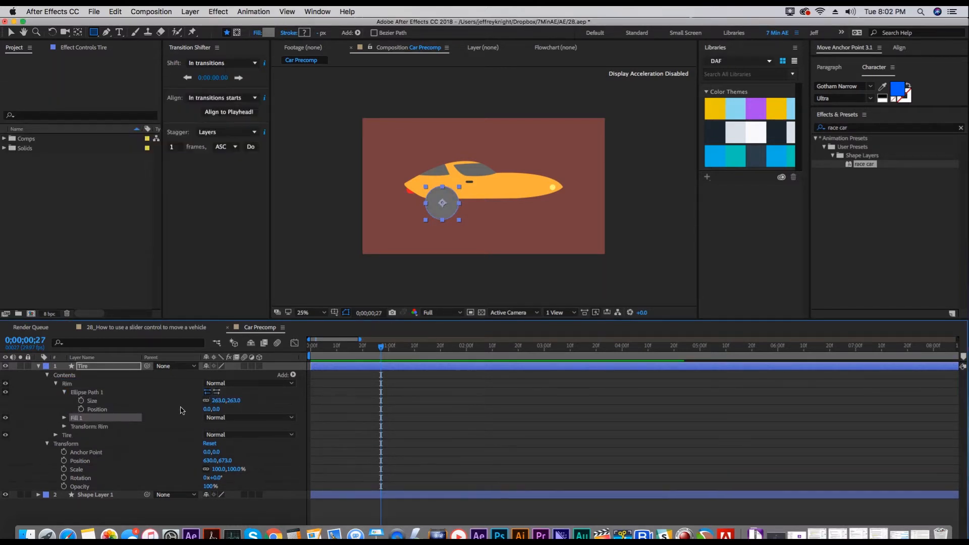
left_click_drag(212, 400, 155, 401)
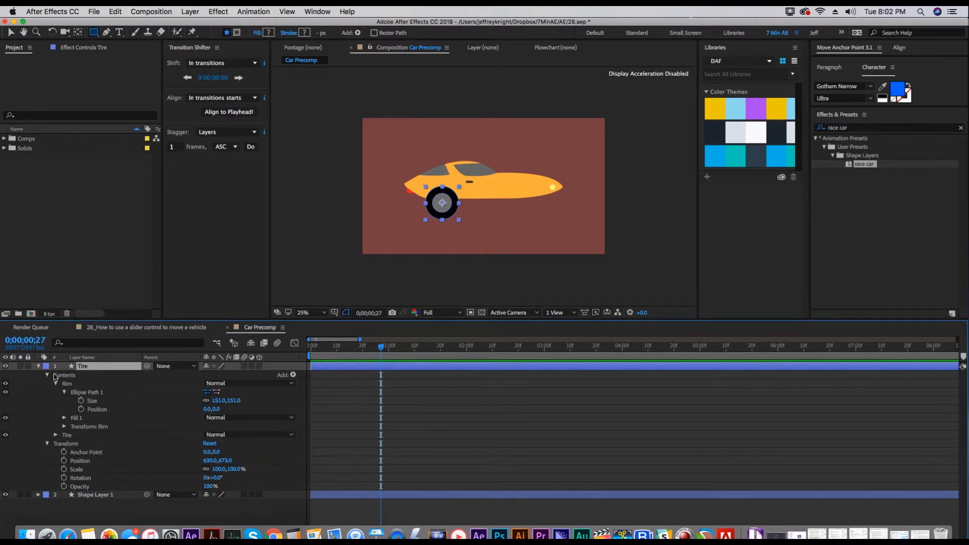
Duplicate the Tire layer and name the copy Lug nuts.
key("super+d")
key("Return")
type("Lug nu")
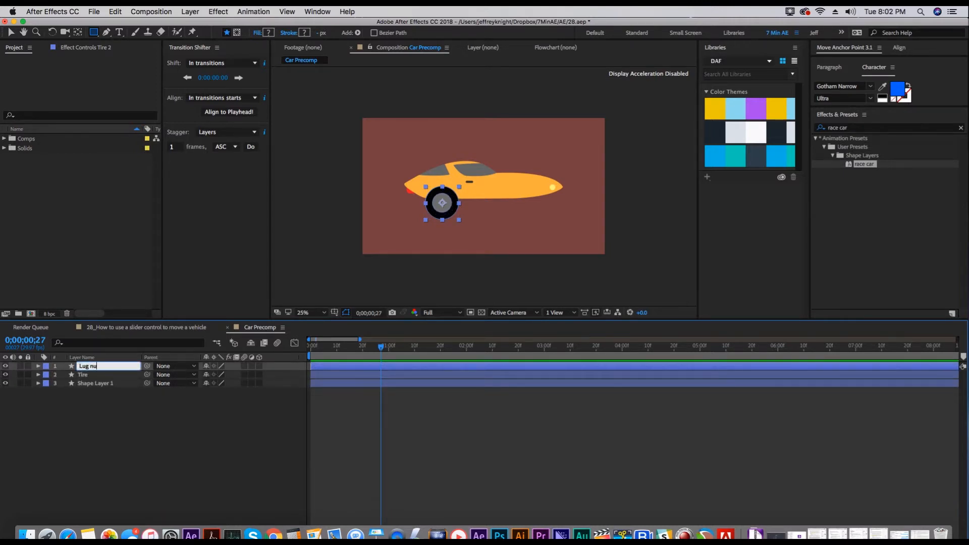
type("ts")
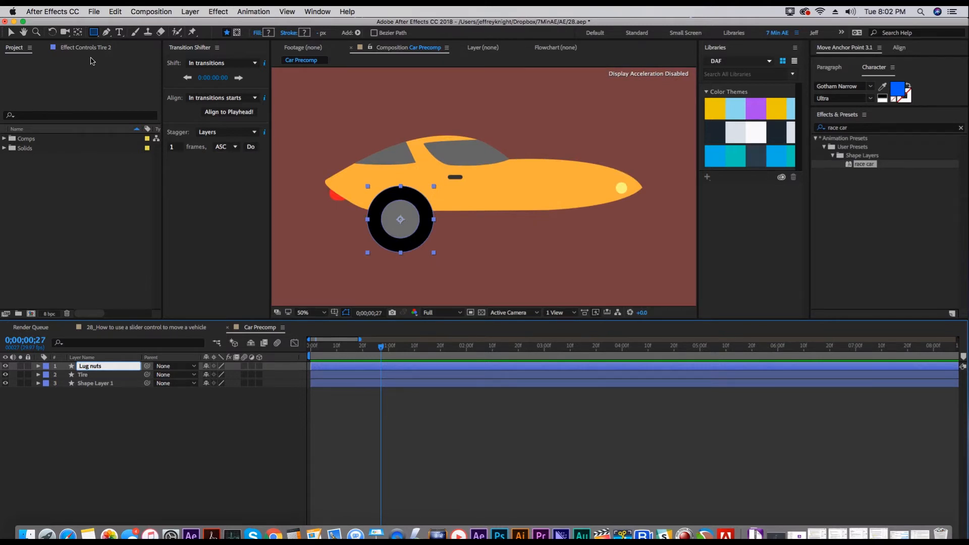
left_click(11, 33)
key("Return")
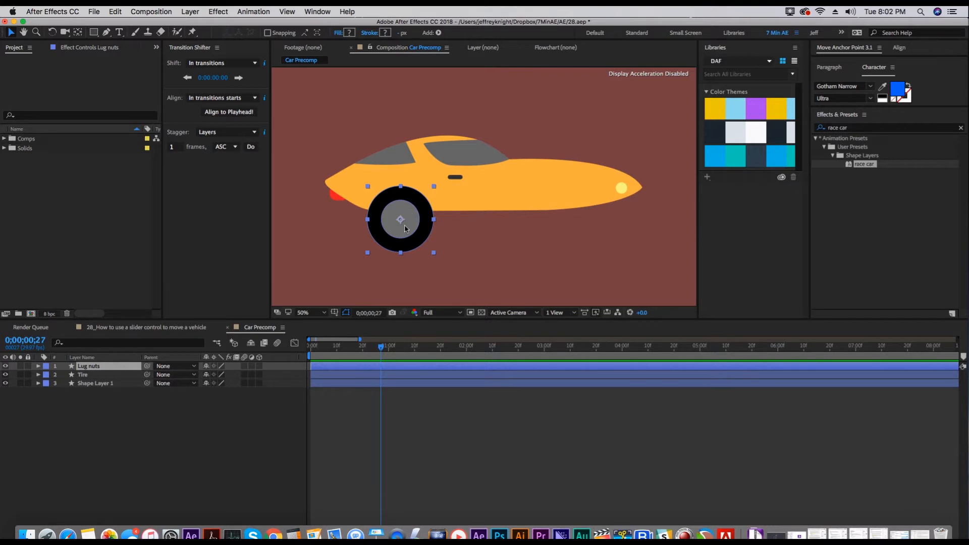
Delete the Tire shape group from the Lug nuts layer.
left_click(39, 366)
left_click(47, 375)
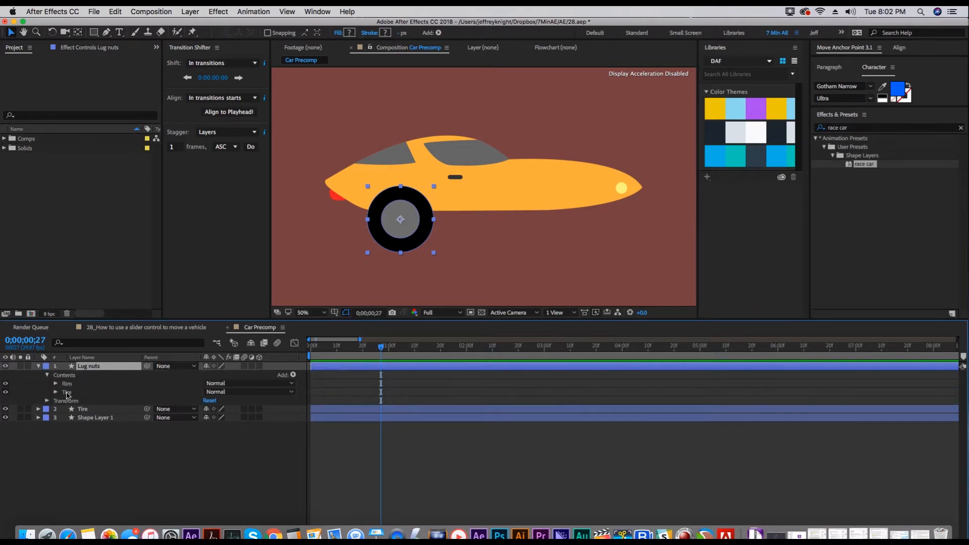
left_click(66, 393)
key("Delete")
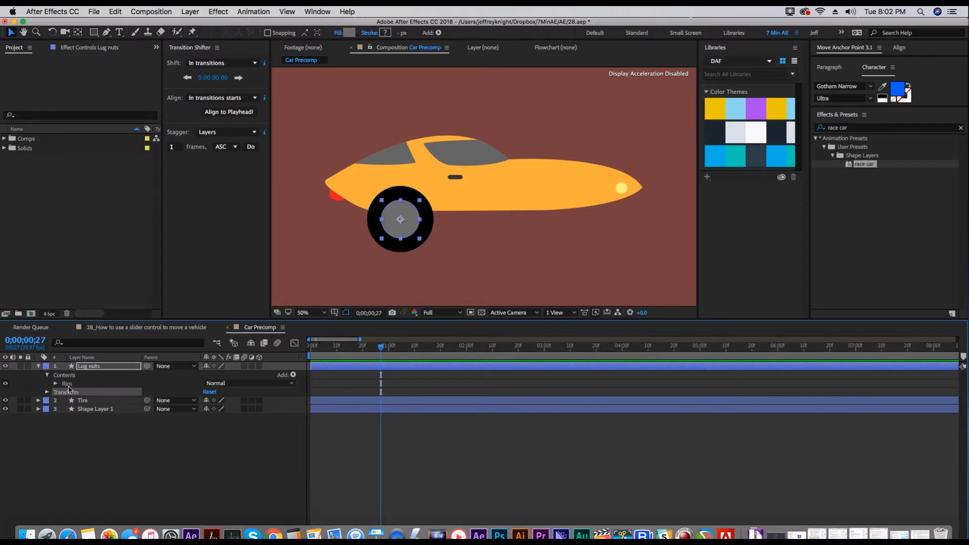
Rename the Rim group in the Lug nuts layer as Lug nuts and give it a darker gray fill.
left_click(68, 385)
key("Return")
type("Lug nuts")
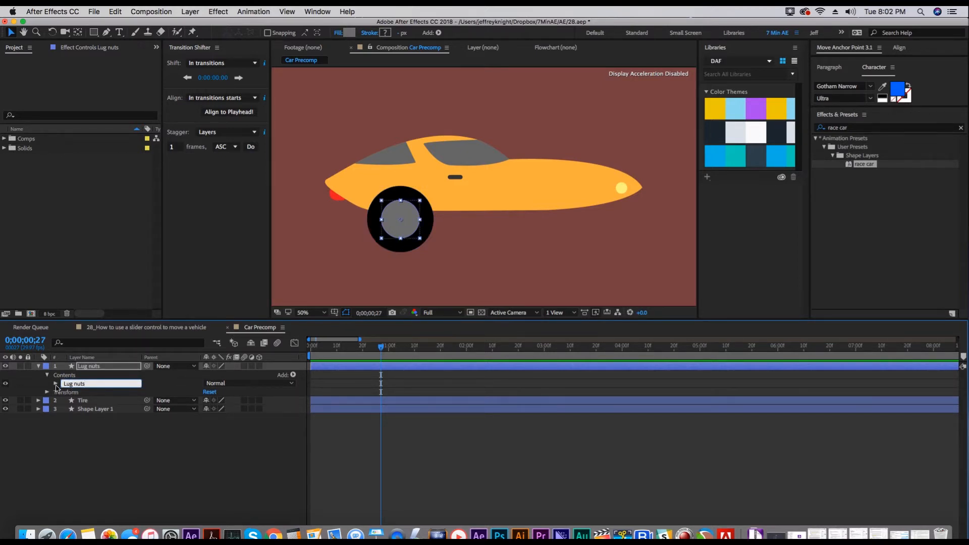
left_click(55, 385)
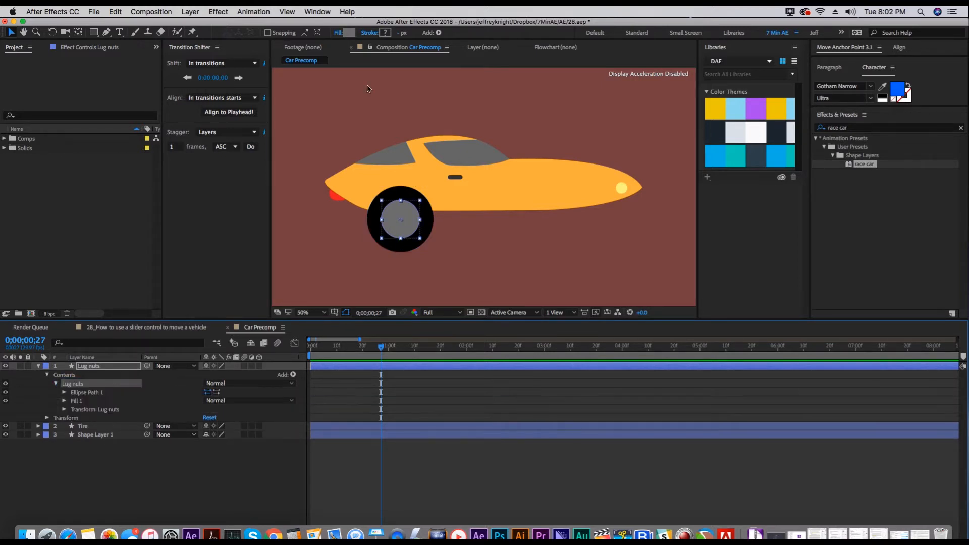
left_click(349, 32)
left_click_drag(7, 156, 7, 170)
key("Return")
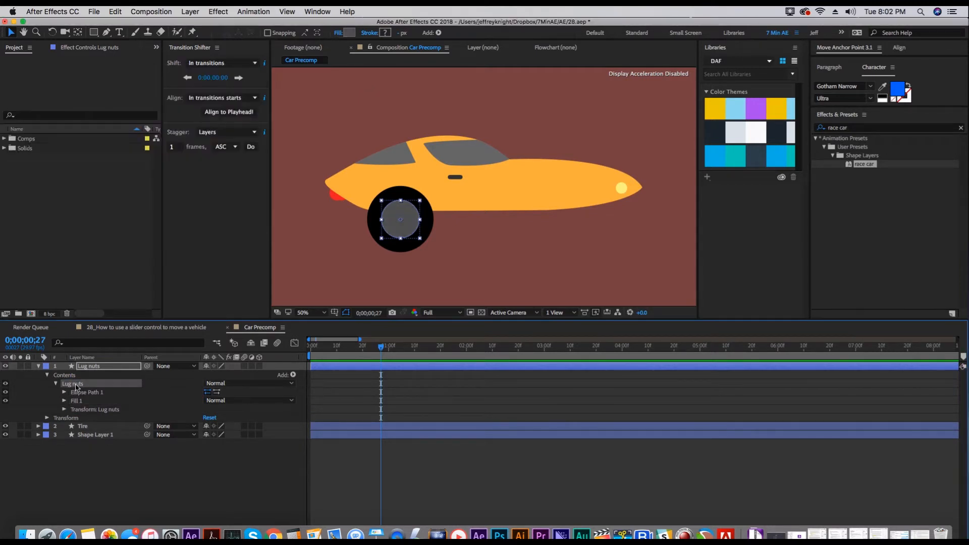
Add a Repeater to the Lug nuts group and set it to 6 copies.
left_click(292, 375)
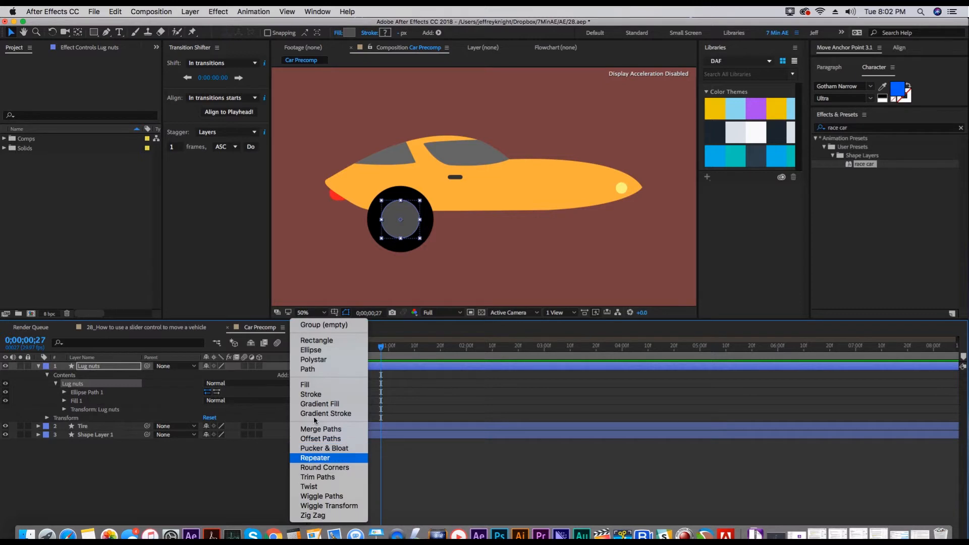
left_click(316, 458)
left_click(65, 409)
left_click(209, 418)
type("6")
key("Return")
Set the lug nut ellipse's size to 46 by 46.
left_click(64, 392)
left_click(218, 401)
type("46")
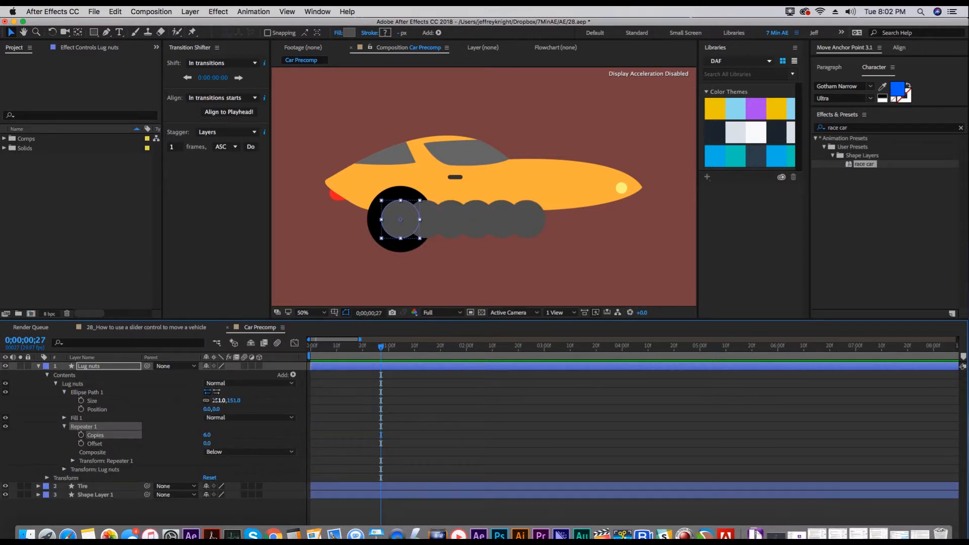
key("Return")
key("comma")
left_click(75, 418)
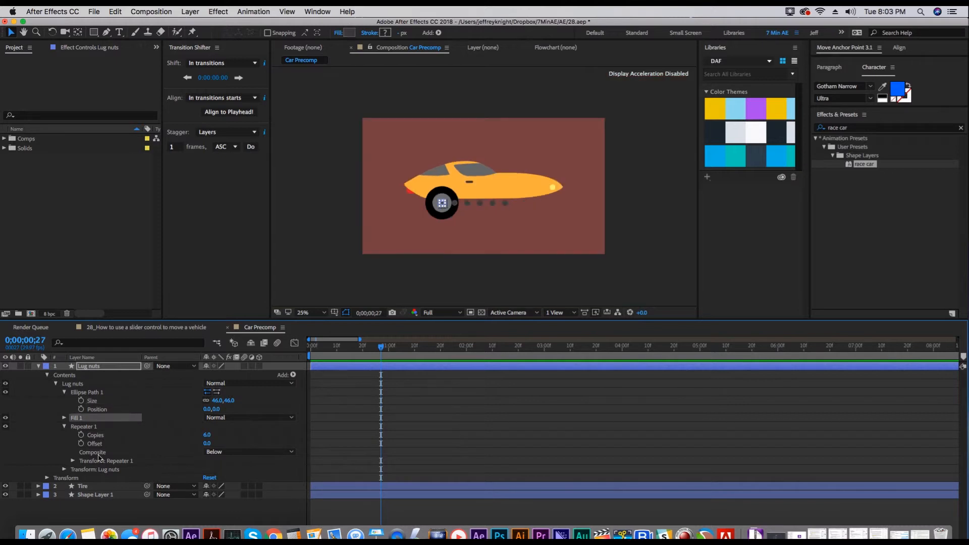
Set the repeater's transform rotation to 360/6 degrees and its position to 0, 0.
left_click(73, 462)
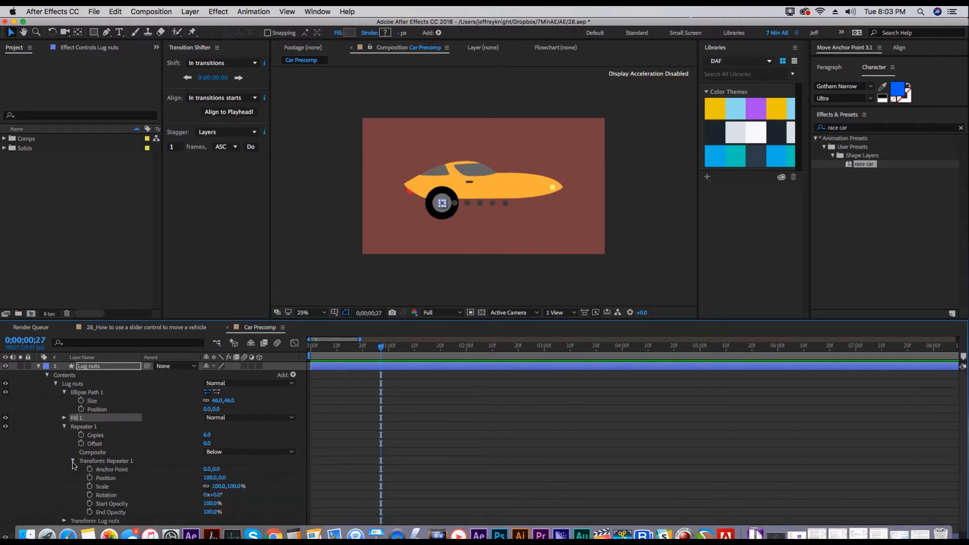
key("period")
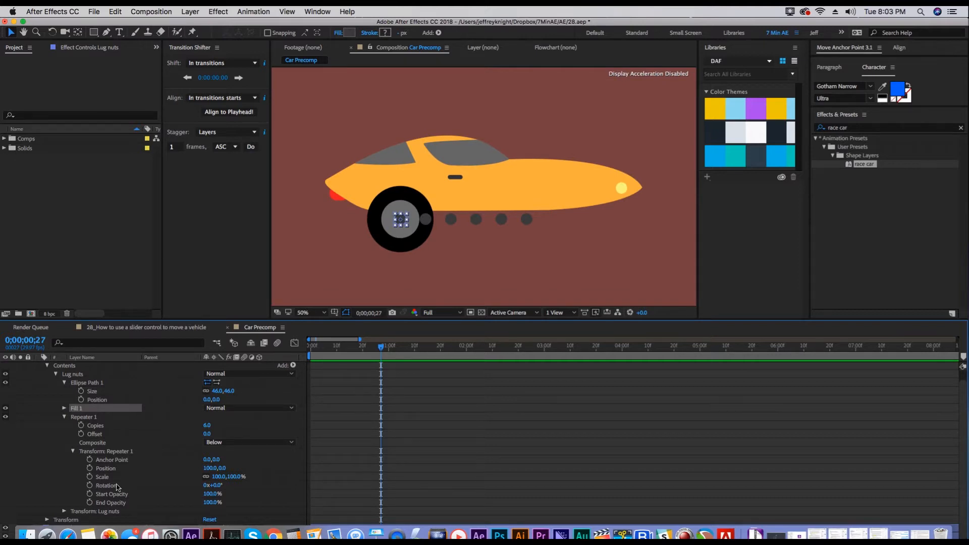
left_click(216, 485)
type("360/6")
key("Return")
left_click(210, 467)
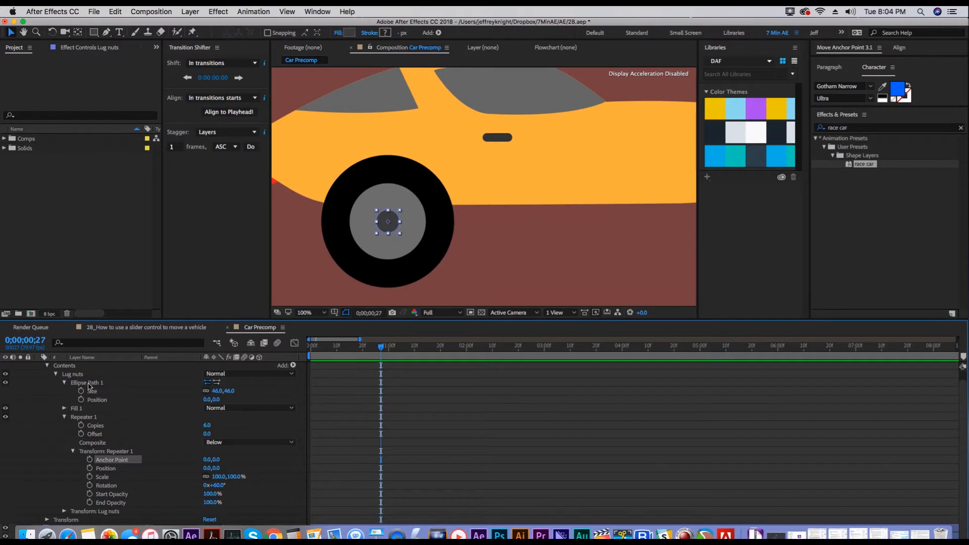
Move the lug nut ellipse to position 0, -48 and shrink it to about 21 by 21.
left_click(88, 385)
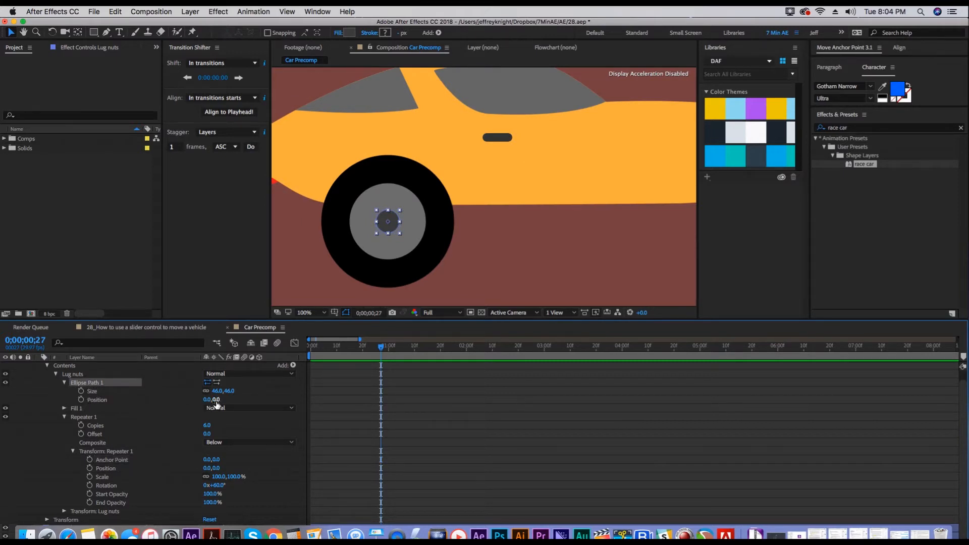
left_click_drag(216, 403, 191, 402)
left_click_drag(192, 402, 192, 402)
left_click_drag(218, 391, 205, 392)
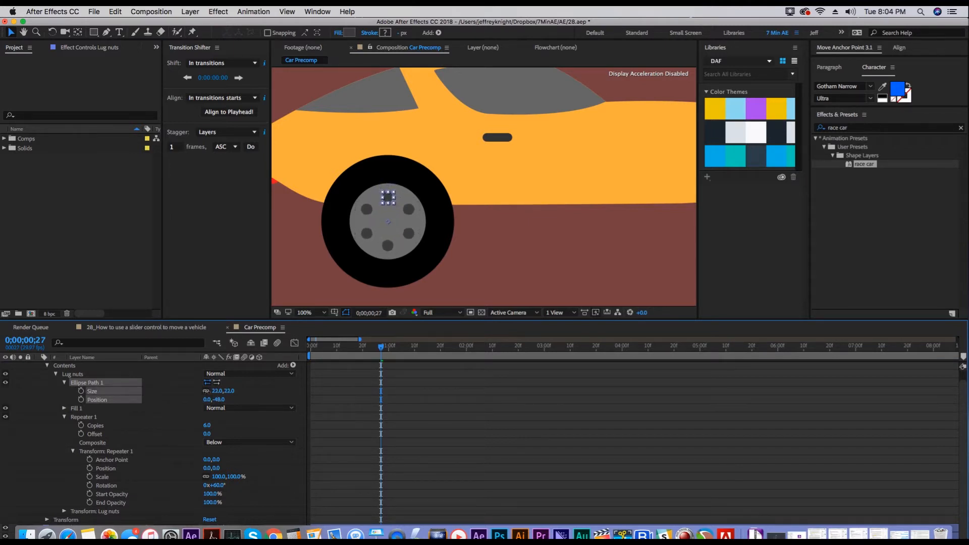
Darken the lug nuts' gray fill further.
left_click(349, 33)
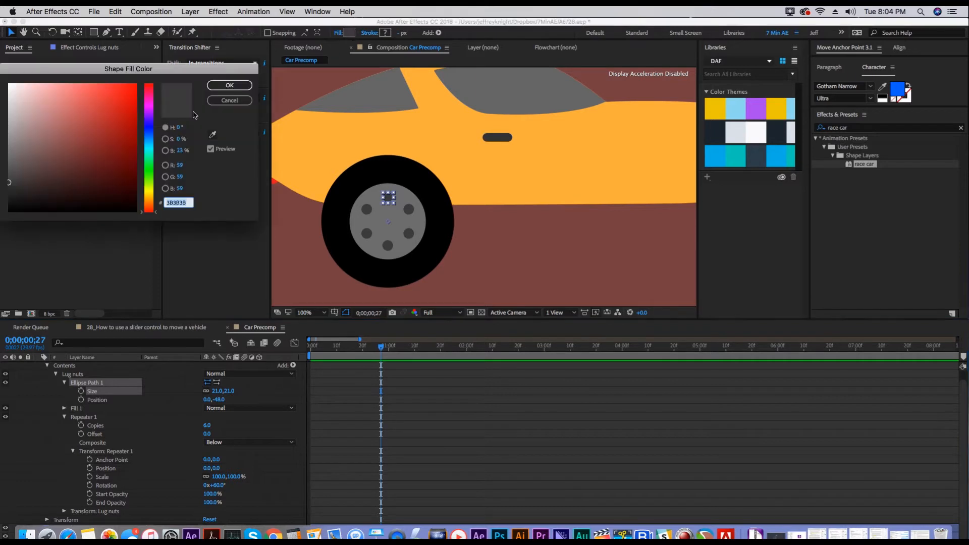
left_click(8, 191)
left_click(229, 86)
Duplicate the Rim group inside the Tire layer and fill the copy with very dark gray.
left_click(55, 401)
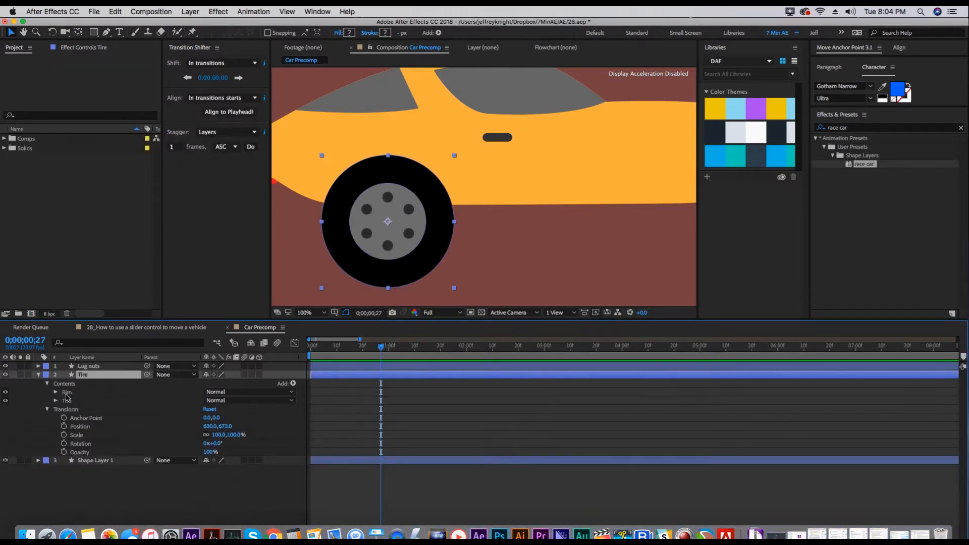
left_click(67, 392)
key("super+d")
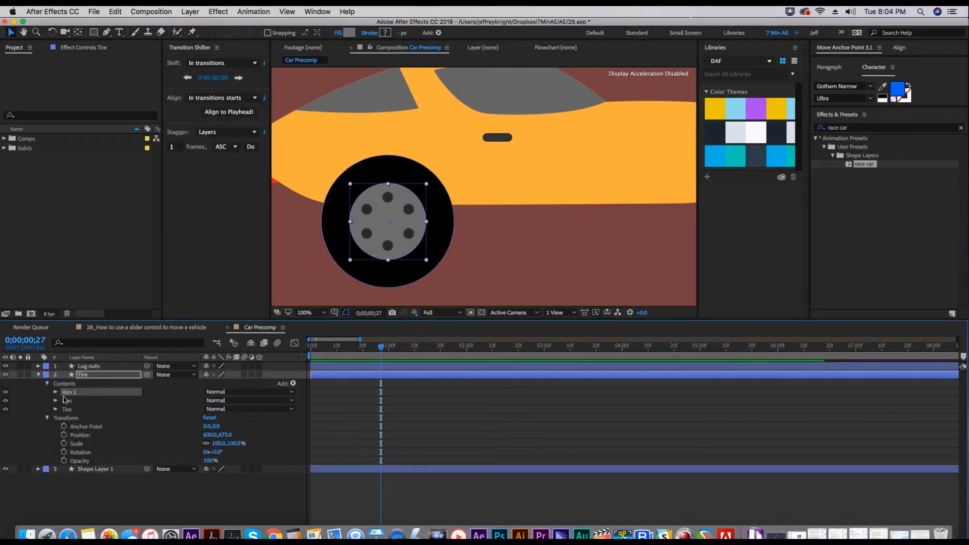
left_click(350, 32)
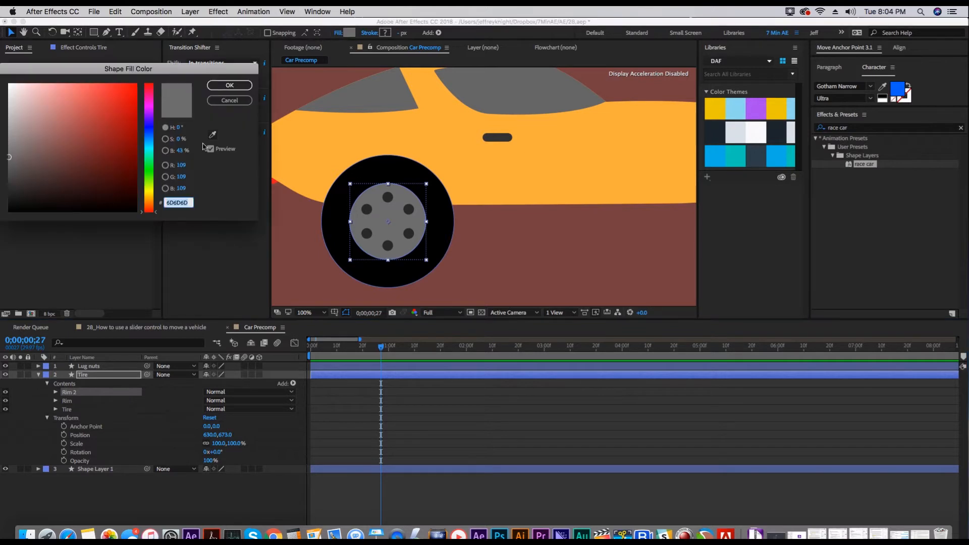
left_click(9, 193)
left_click(230, 85)
Rename the rim copy as Inner circle and shrink its ellipse to a small hub within the ring of lug nuts.
key("Return")
type("On")
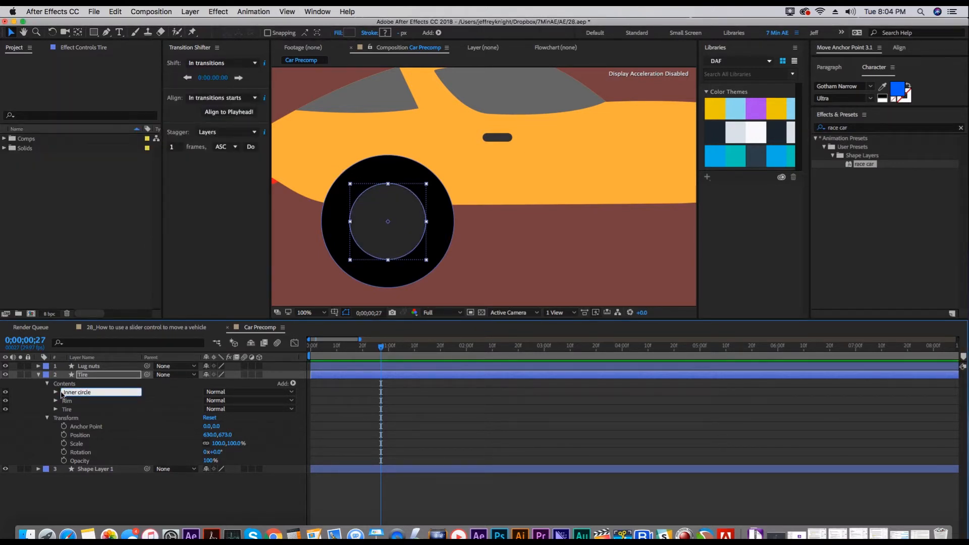
left_click(55, 393)
left_click(64, 400)
left_click_drag(215, 410, 165, 406)
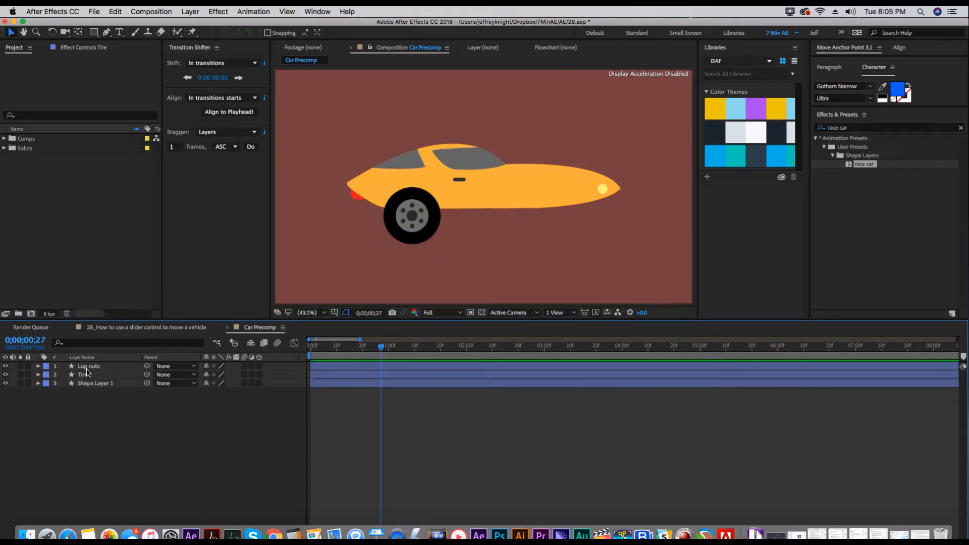
Pre-compose the Lug nuts and Tire layers into a new composition named Tire.
left_click(88, 367)
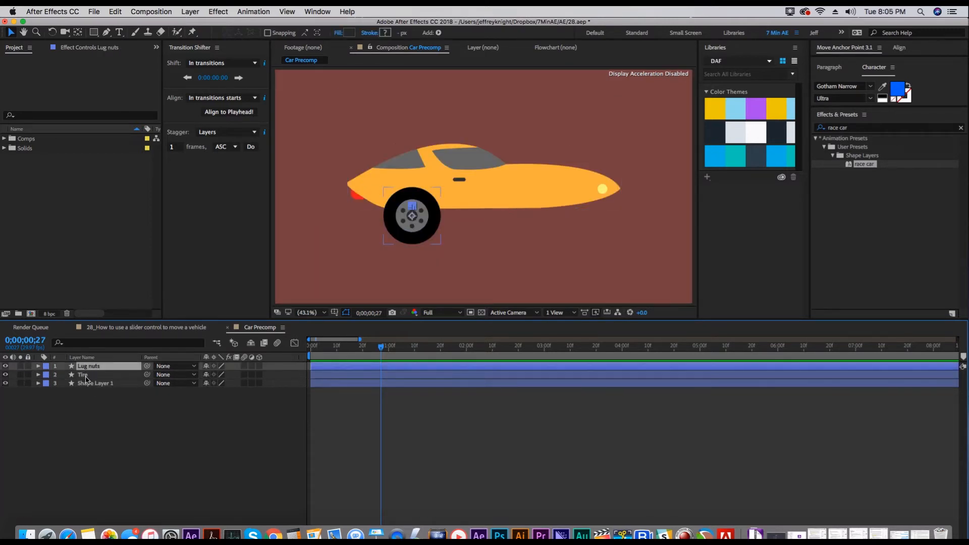
left_click(84, 375, "shift")
left_click(190, 11)
left_click(228, 367)
type("Tire")
left_click(178, 207)
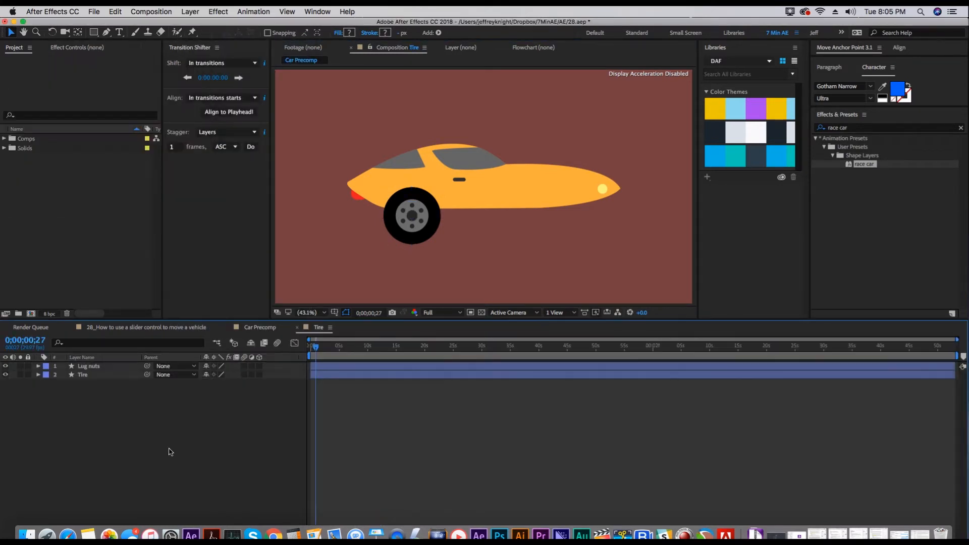
Check the tire ellipse's size and set the Tire composition's width and height to 275 px each.
left_click(63, 409)
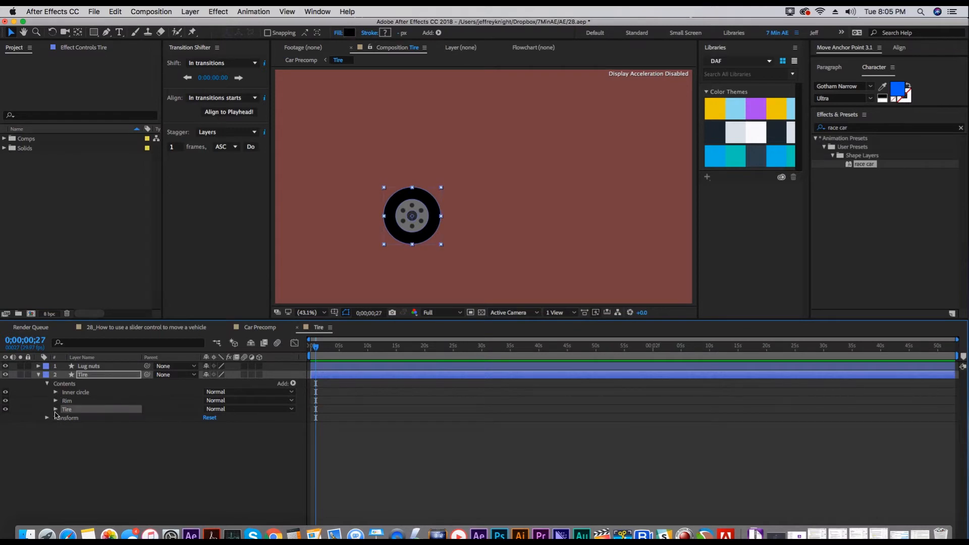
left_click(55, 409)
left_click(64, 418)
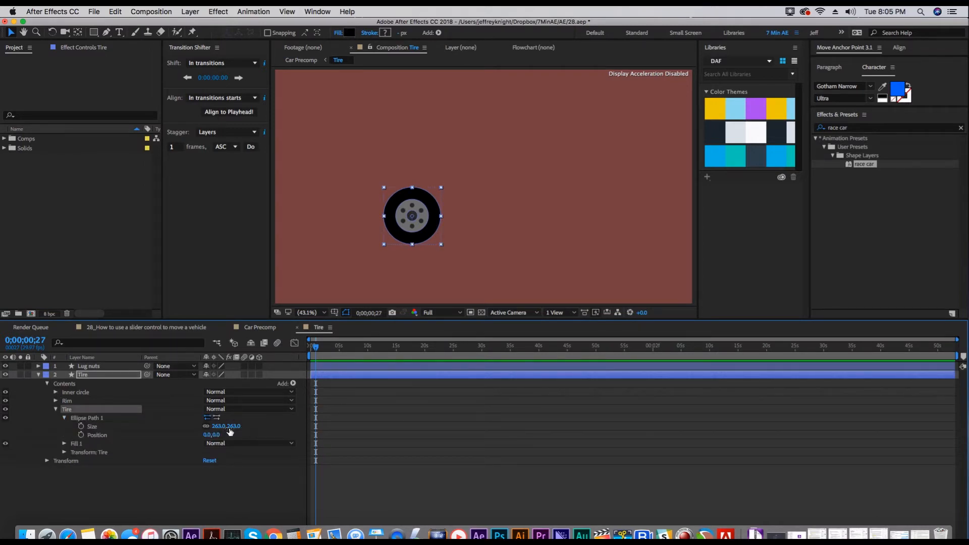
key("super+k")
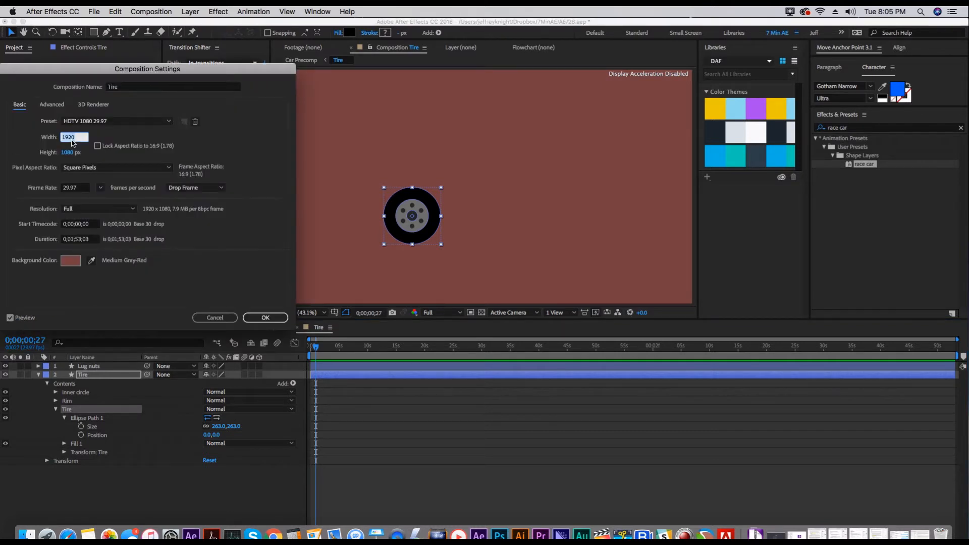
type("275")
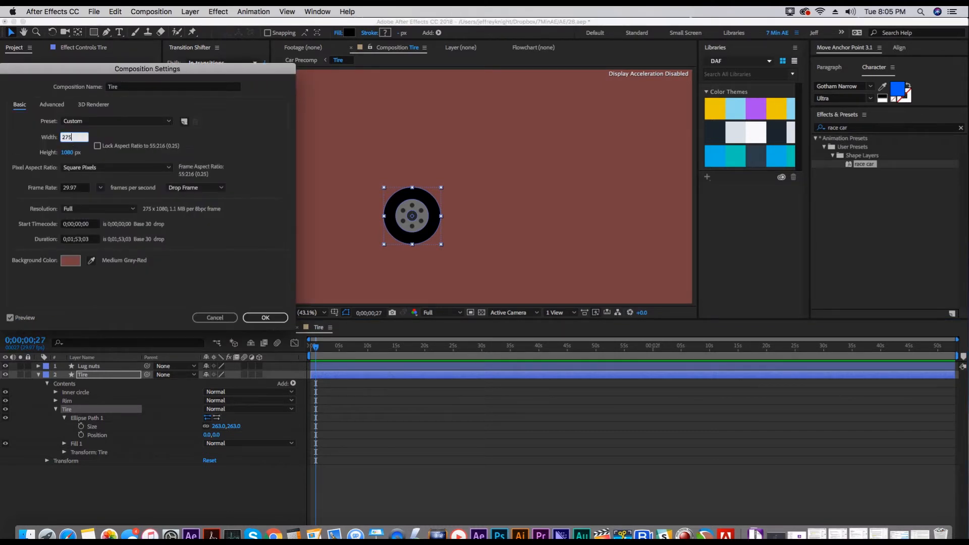
left_click(69, 154)
type("275")
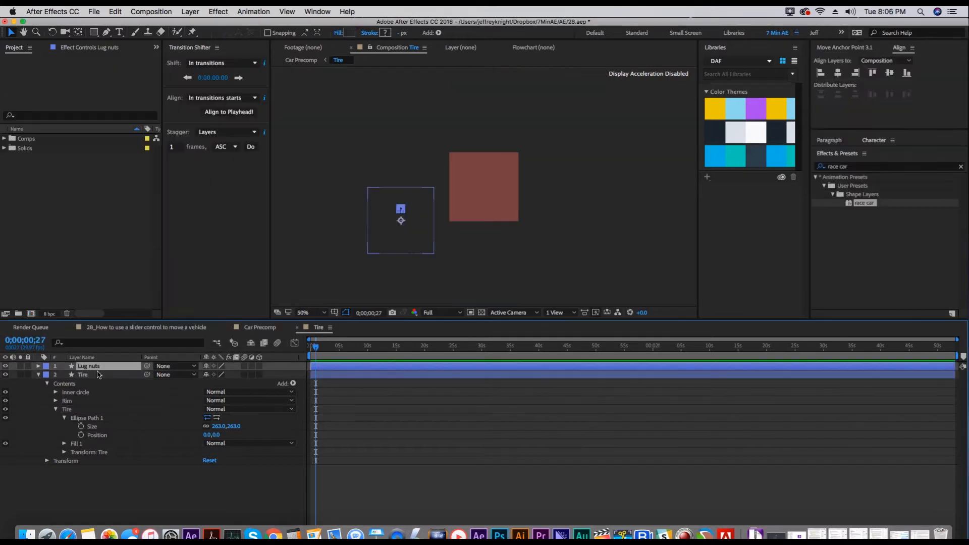
Parent the Lug nuts layer to Tire and center the Tire layer horizontally and vertically in the composition.
left_click_drag(147, 366, 103, 378)
left_click(103, 375)
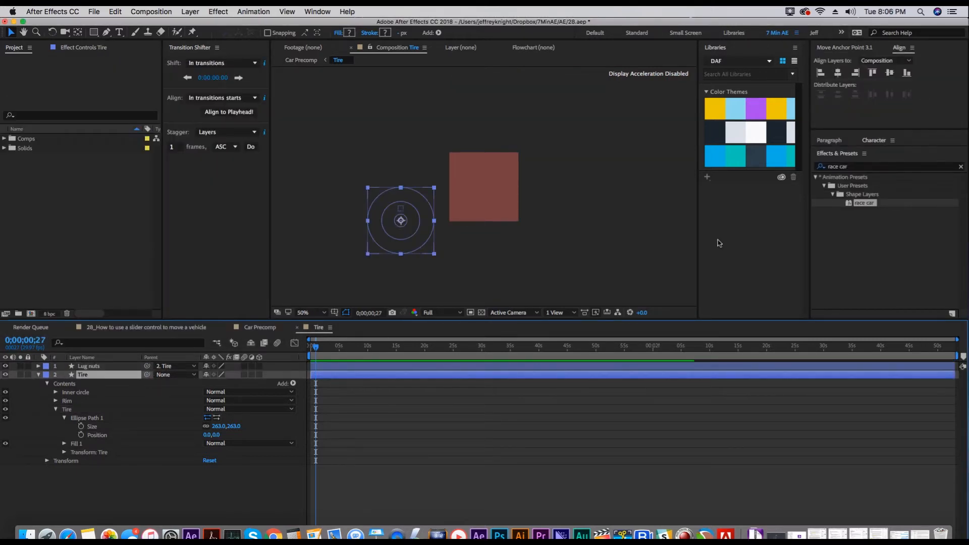
left_click(839, 74)
left_click(890, 74)
In the Car Precomp, move the Tire layer to the car's rear wheel position at about 614, 668.
left_click(260, 328)
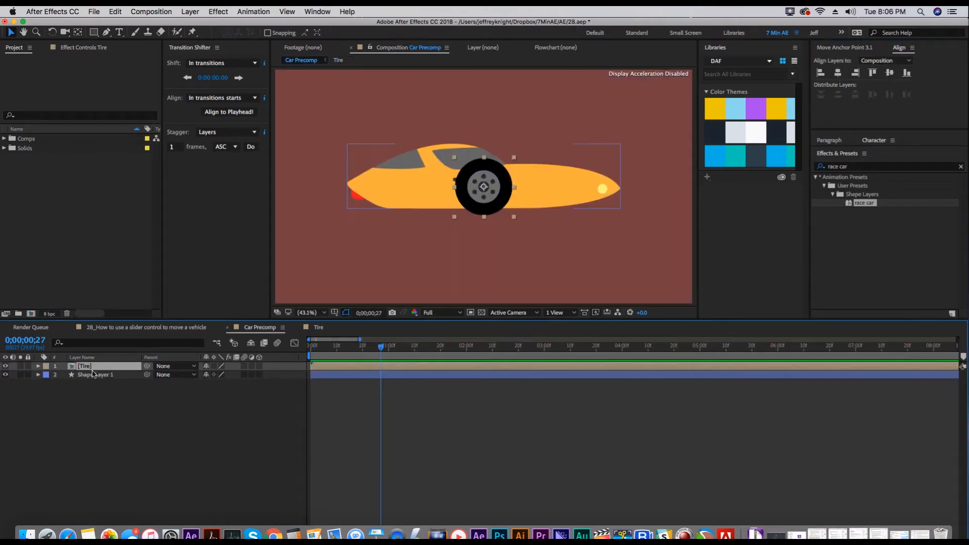
left_click(84, 366)
key("p")
left_click_drag(209, 374, 275, 372)
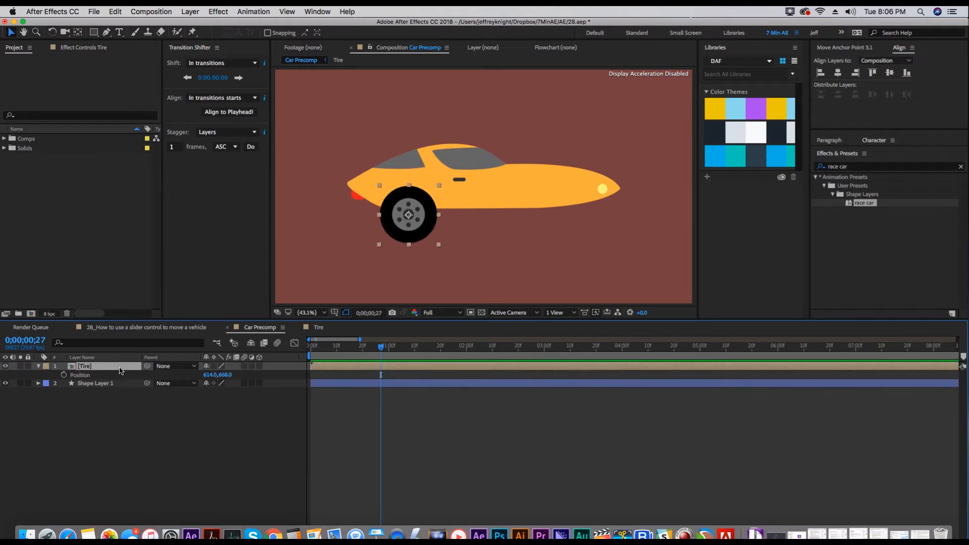
Duplicate the Tire layer and place the wheels under the car at 614, 652 (rear) and 1301, 652 (front).
key("super+d")
left_click_drag(212, 383, 524, 356)
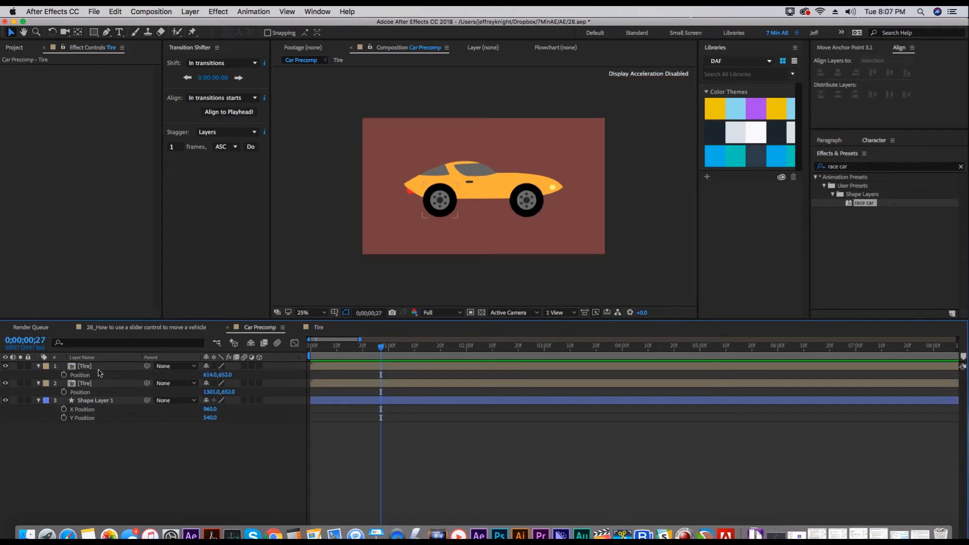
Add an adjustment layer above the Tire layers and apply a Slider Control effect to it, renamed X axis.
left_click(99, 366)
left_click(193, 15)
left_click(333, 79)
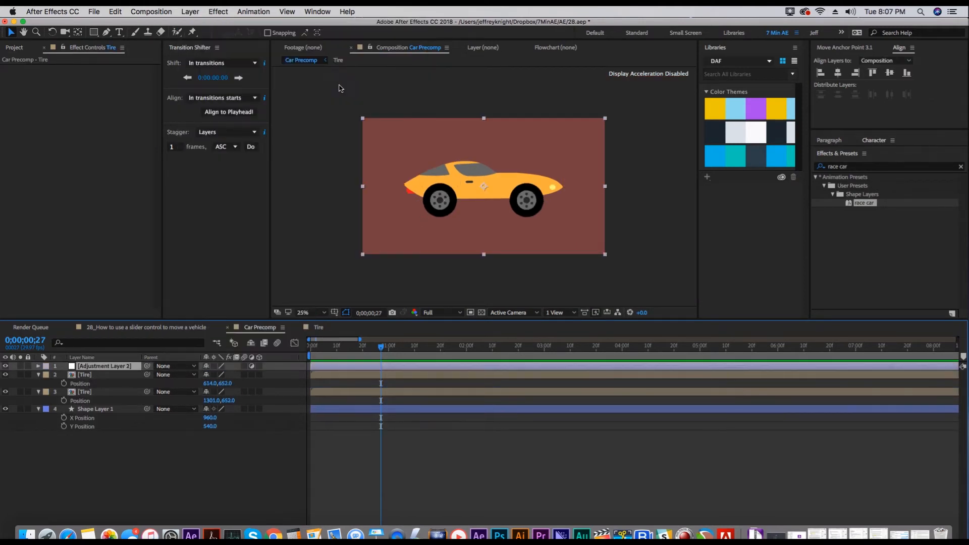
left_click(218, 12)
mouse_move(265, 129)
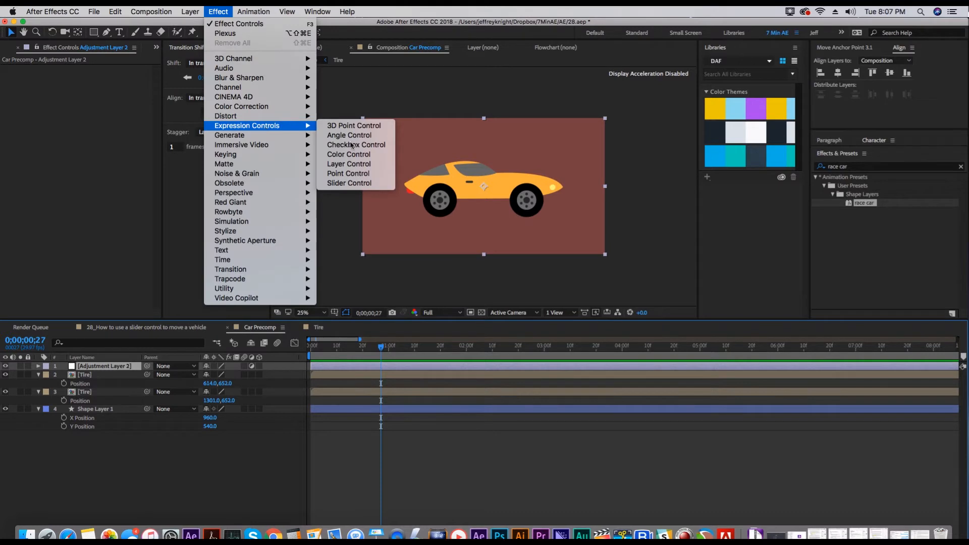
left_click(367, 184)
key("Return")
type("Xas")
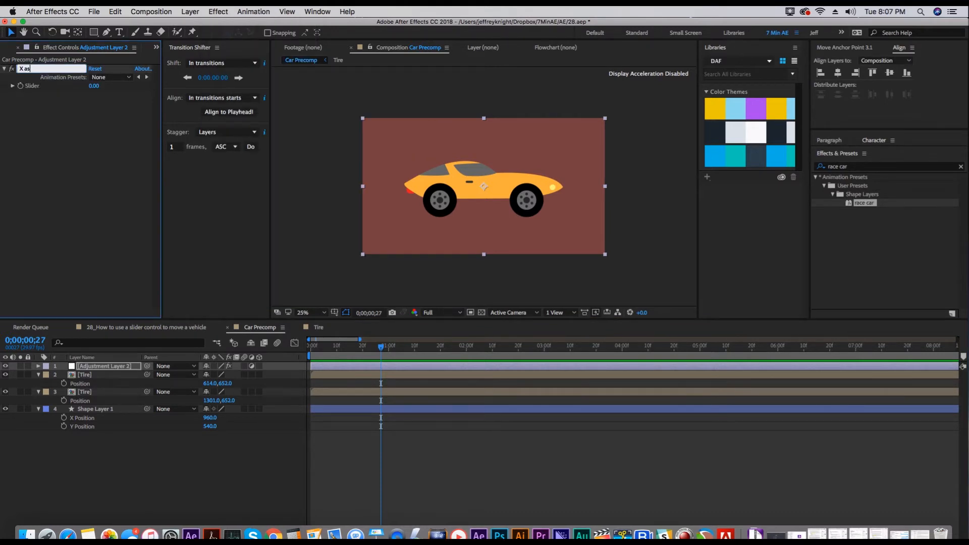
type("is")
key("Return")
Rename the adjustment layer to X controller and lock its effect controls display.
left_click(120, 367)
key("Return")
type("X controller")
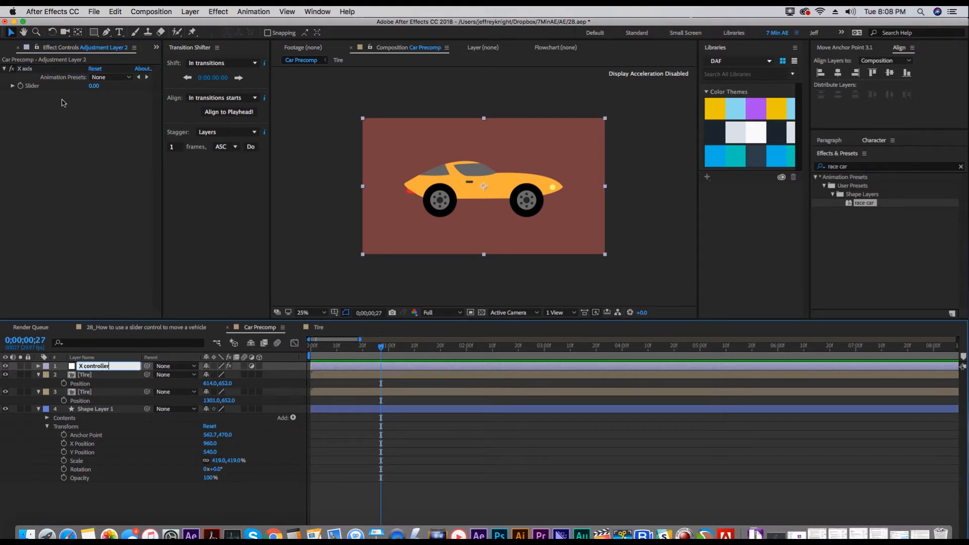
left_click(45, 50)
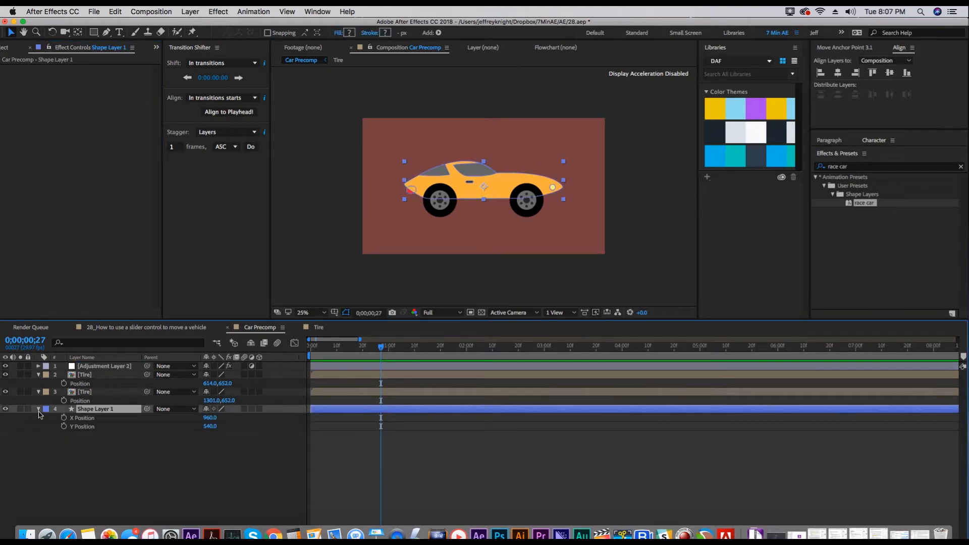
Separate the Position dimensions of both Tire layers into X Position and Y Position.
left_click(39, 410)
left_click(38, 409)
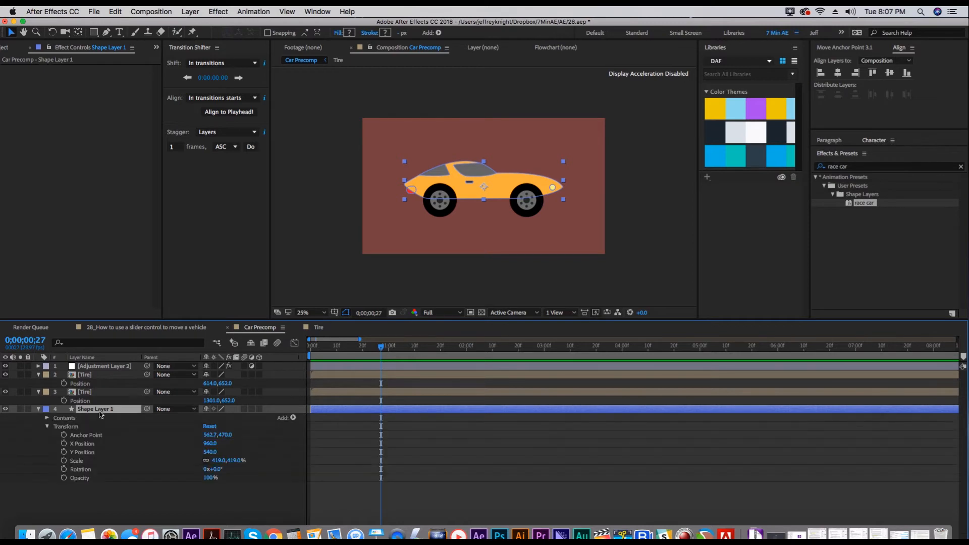
left_click(89, 392)
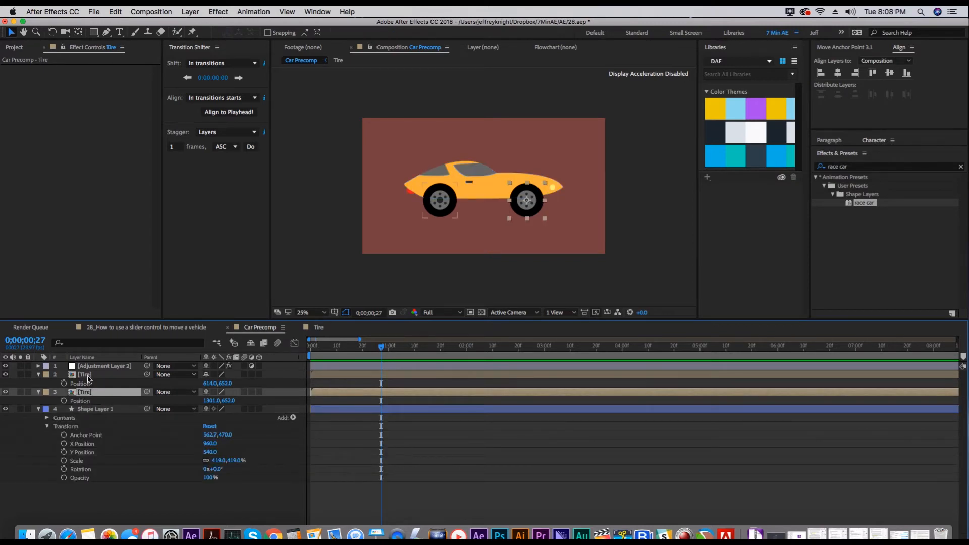
left_click(86, 376)
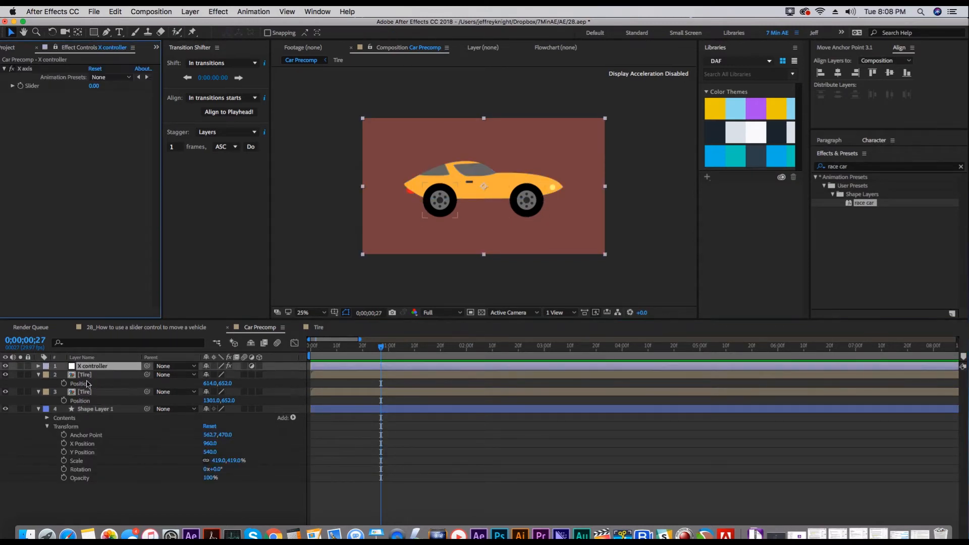
left_click(88, 384)
right_click(86, 388)
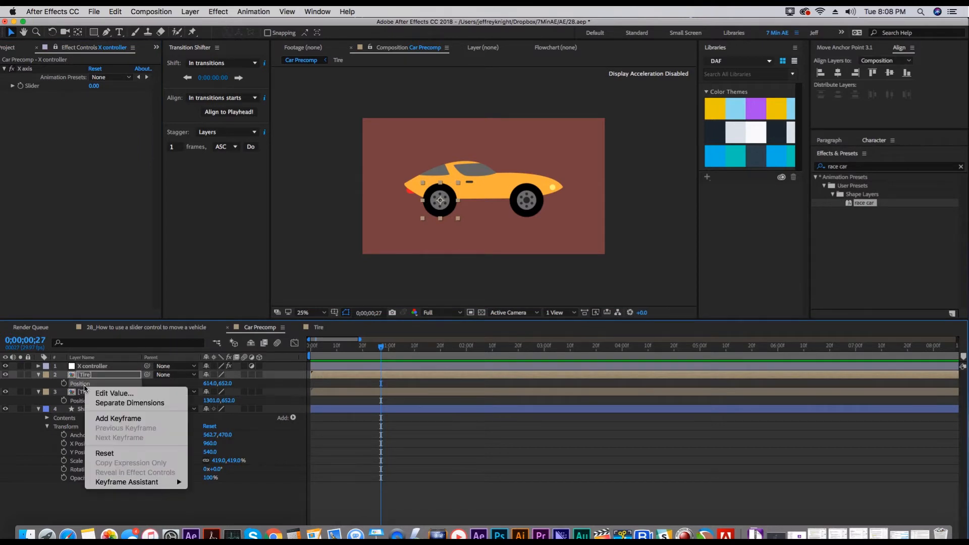
left_click(109, 404)
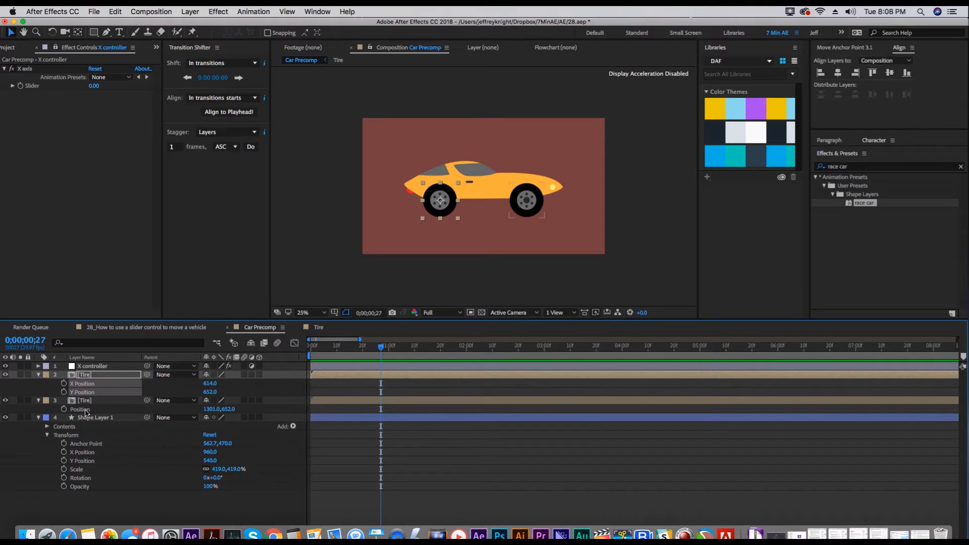
right_click(85, 410)
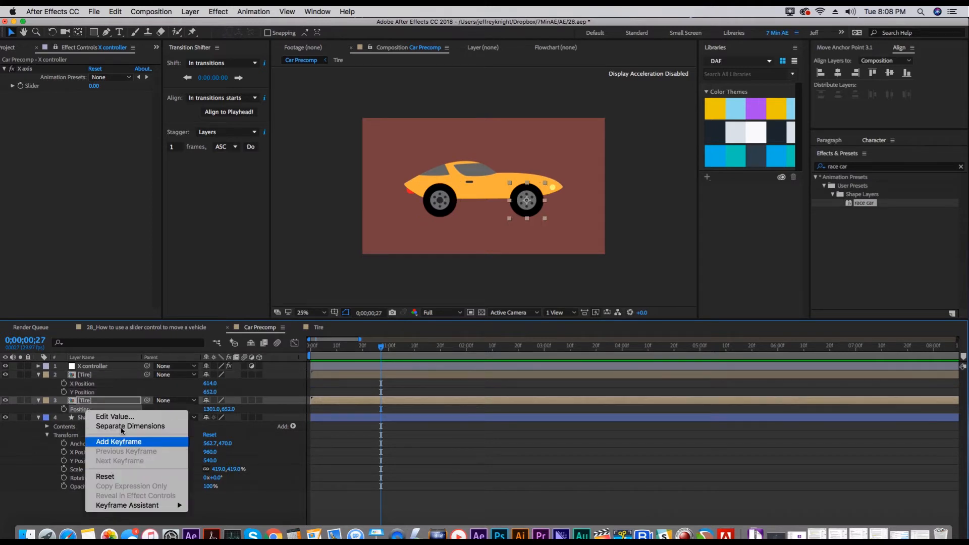
left_click(104, 424)
Reveal the Rotation property of both Tire layers alongside their X and Y positions.
left_click(86, 376)
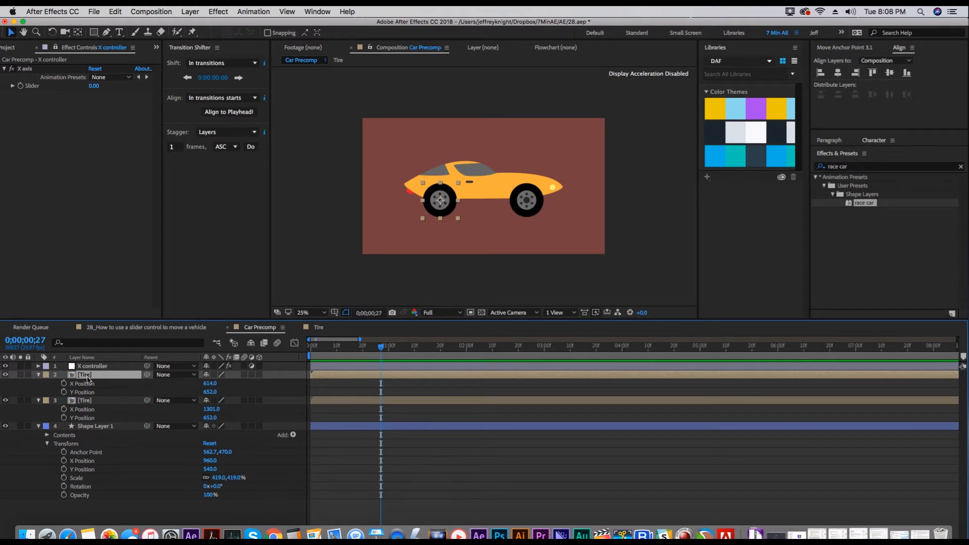
key("shift+r")
left_click(86, 409)
key("shift+r")
Link the rear Tire layer's X Position and Rotation to the X axis slider with expressions.
left_click(101, 384)
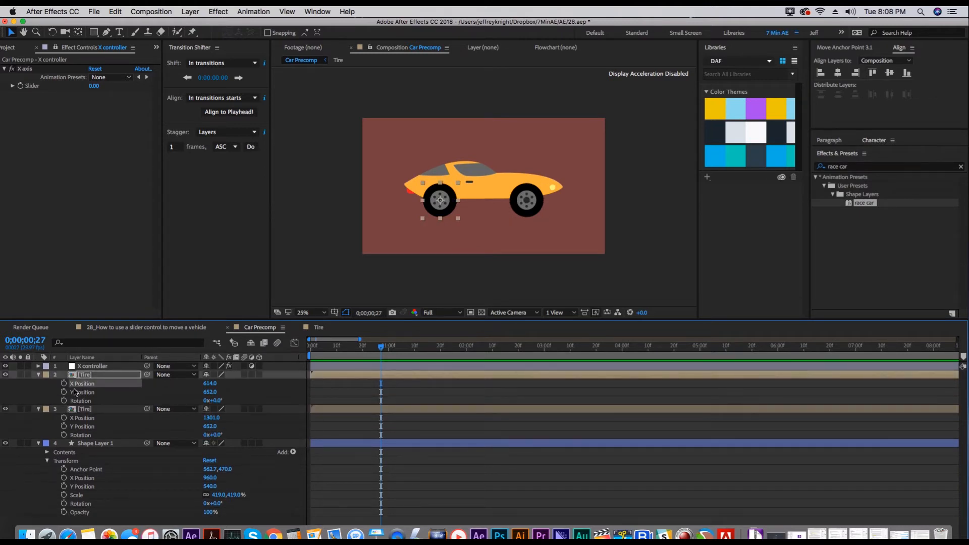
left_click(64, 384, "alt")
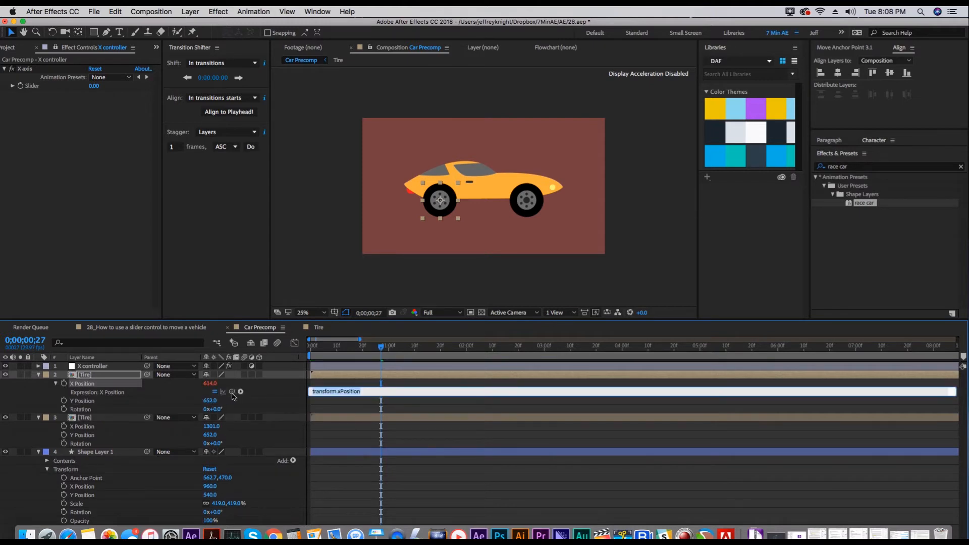
left_click_drag(232, 392, 31, 87)
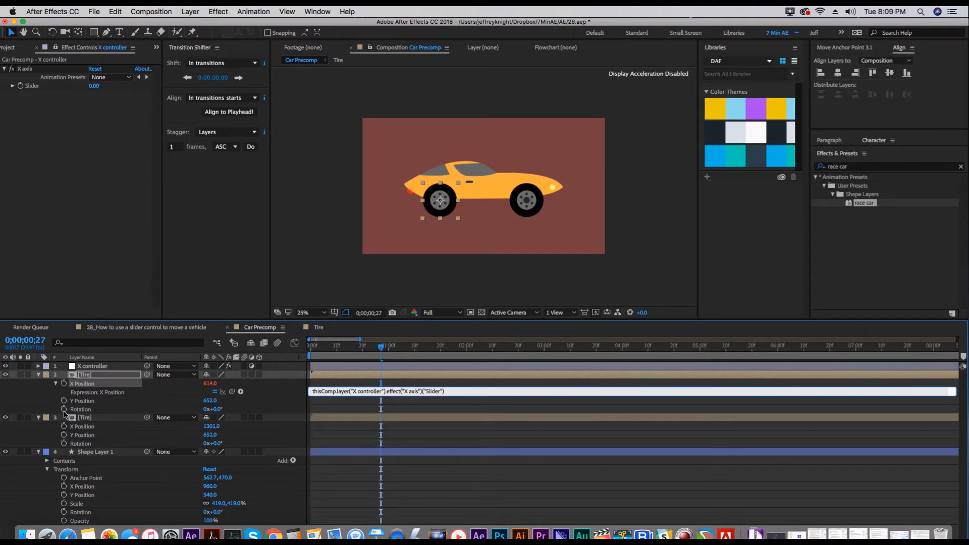
left_click(64, 410, "alt")
mouse_move(232, 417)
left_mouse_down()
mouse_move(61, 162)
mouse_move(32, 87)
left_mouse_up()
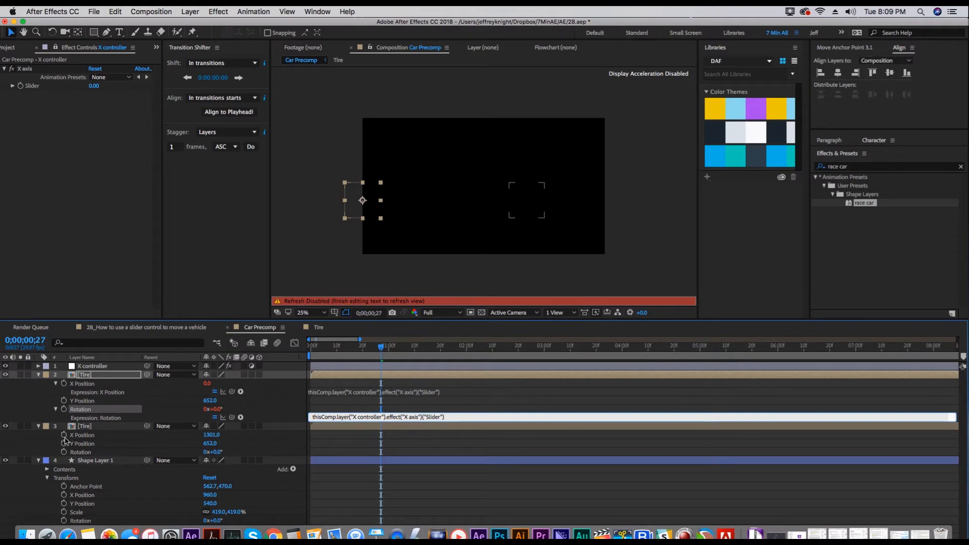
Link the front Tire layer's X Position and Rotation to the X axis slider with expressions.
left_click(64, 435, "alt")
left_click_drag(232, 444, 31, 87)
left_click(64, 460, "alt")
left_click_drag(231, 469, 31, 87)
Rename Shape Layer 1 as Car body and link its X Position to the X axis slider with an expression.
left_click(98, 482)
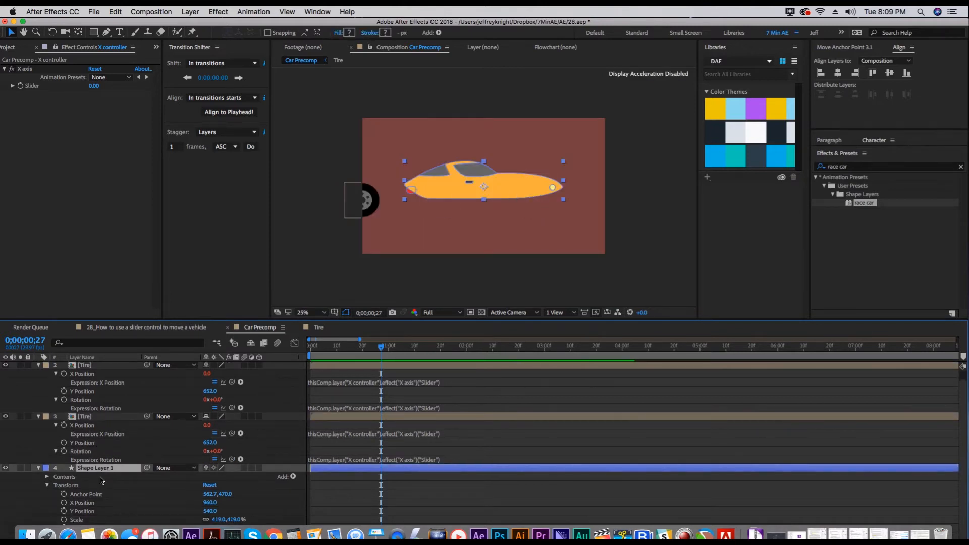
key("Return")
type("Car body")
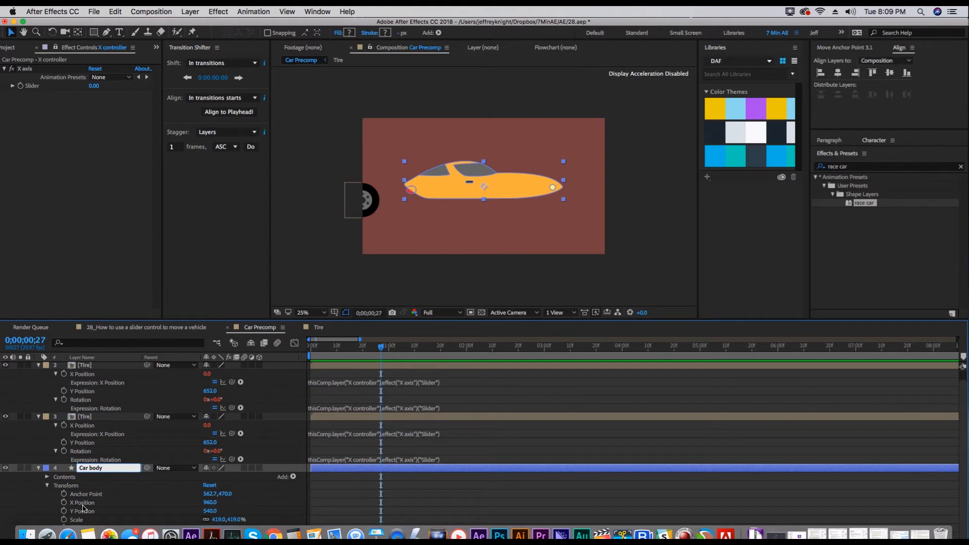
left_click(82, 505)
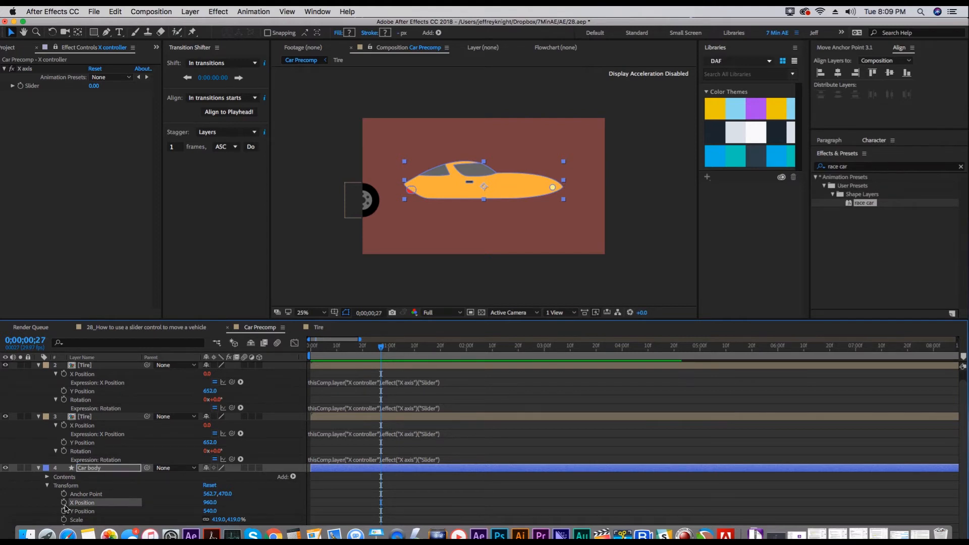
left_click(64, 502, "alt")
left_click_drag(232, 511, 31, 86)
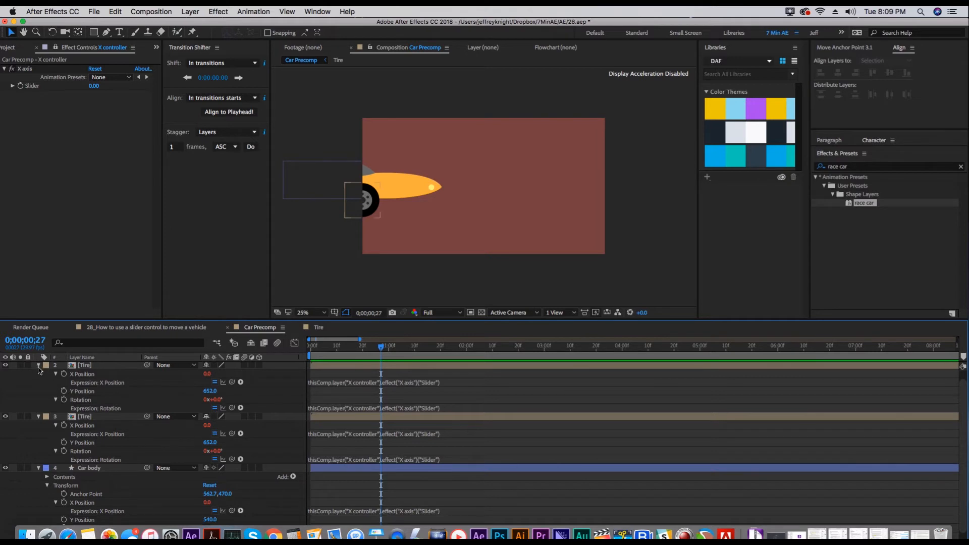
Test the linked car movement by raising the X axis slider to 1071.
left_click(87, 368)
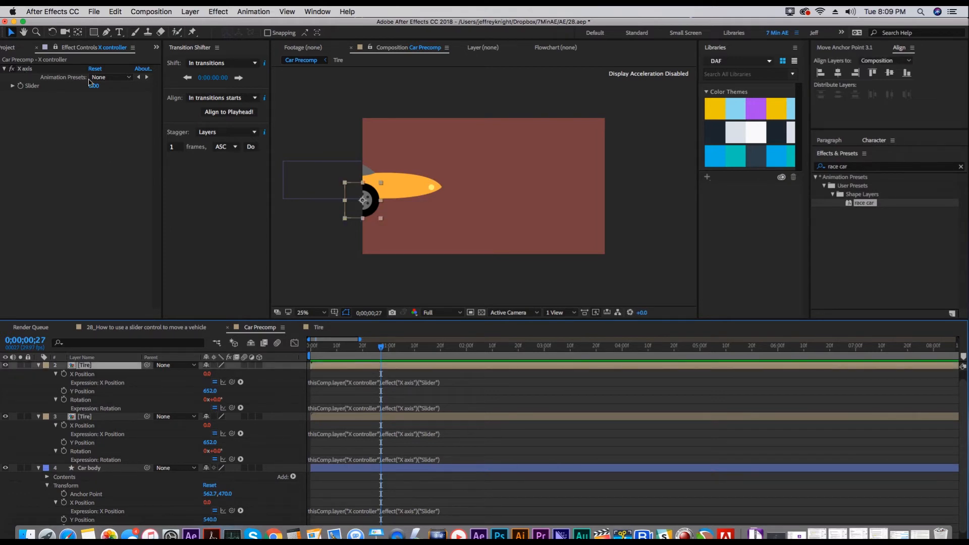
left_click_drag(94, 86, 510, 102)
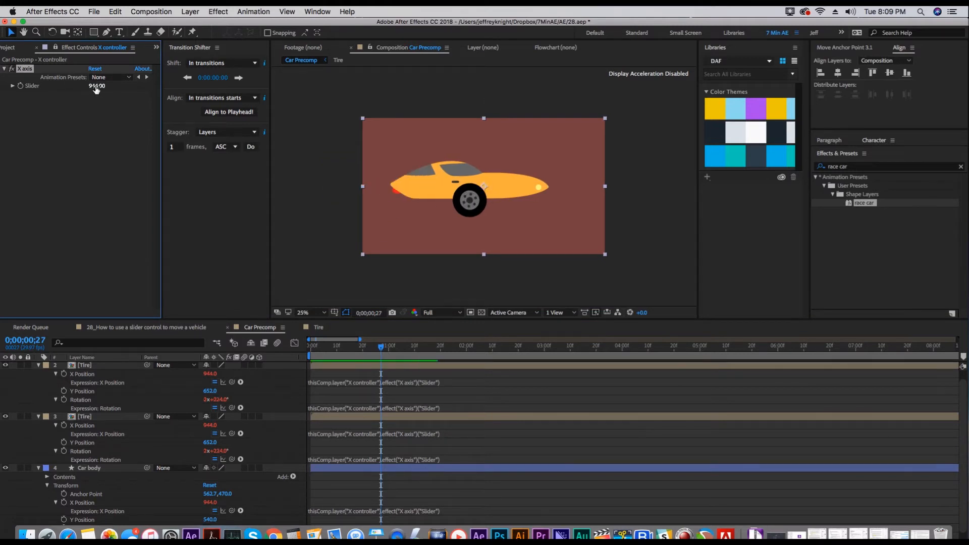
Rename the upper Tire layer as Back tire and the lower one as Front tire.
left_click(86, 368)
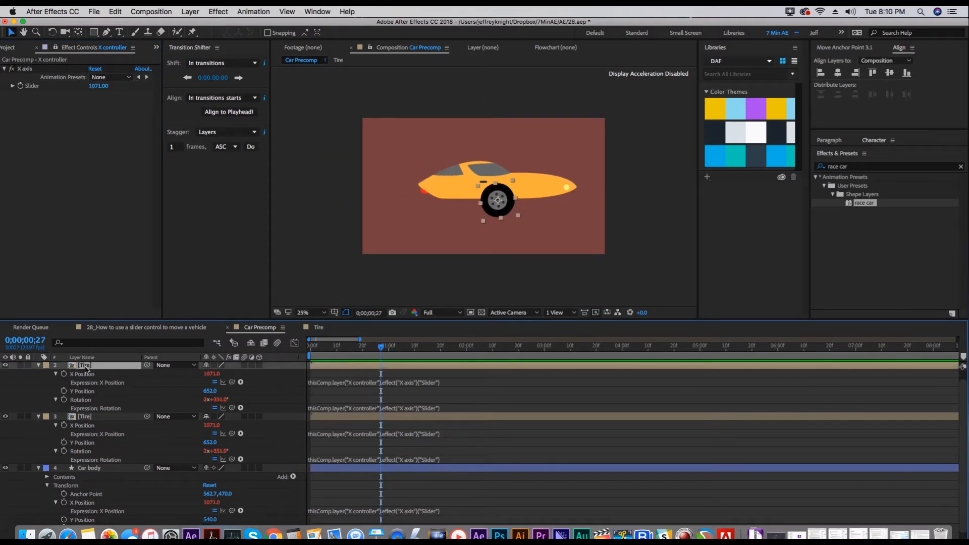
key("Return")
type("Back tire")
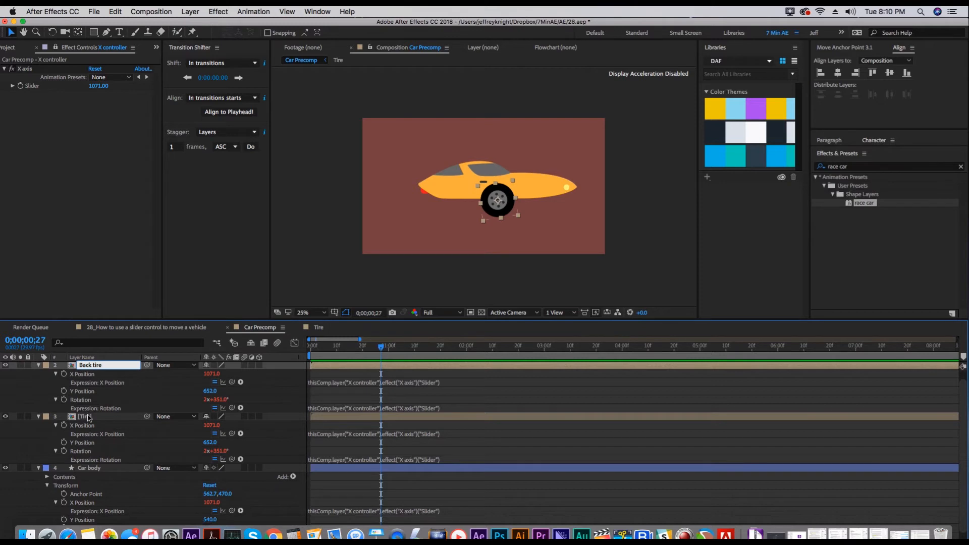
left_click(87, 417)
key("Return")
type("Font")
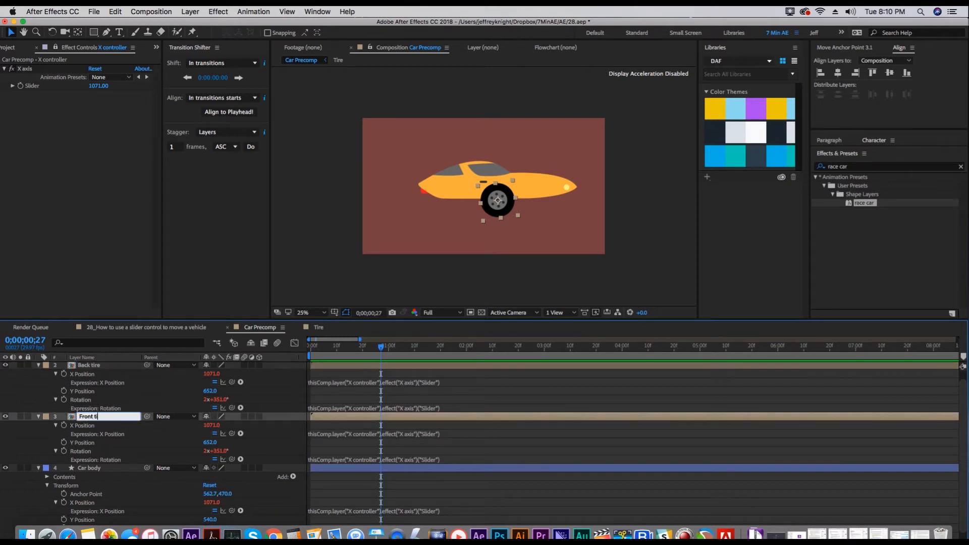
Append -350 to the Back tire's X Position expression and +350 to the Front tire's X Position expression.
left_click(93, 375)
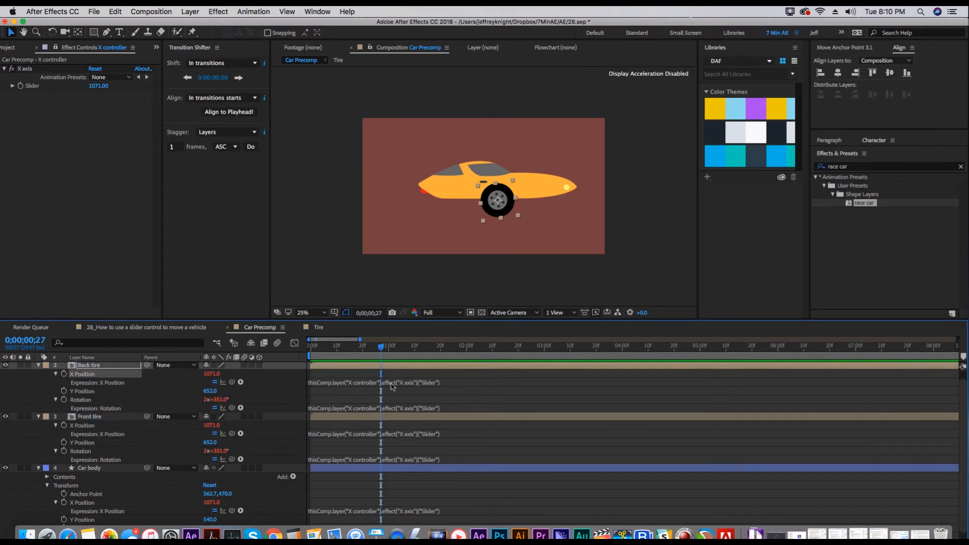
left_click(434, 384)
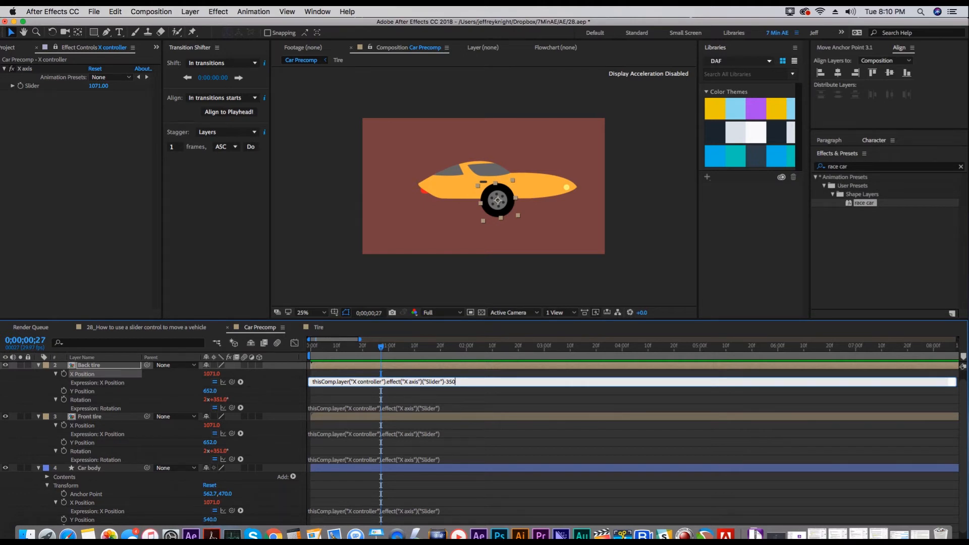
key("KP_Enter")
left_click(403, 444)
left_click(452, 442)
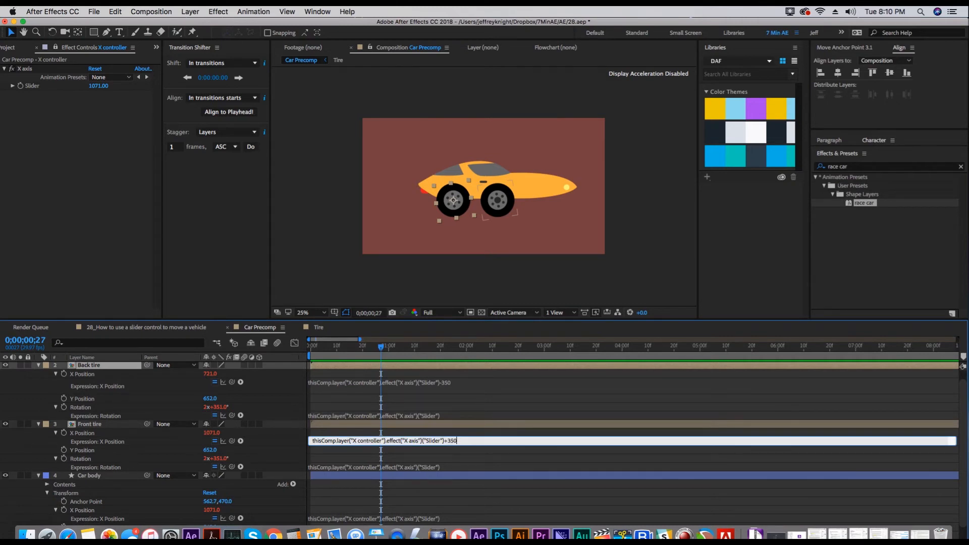
type("+350")
key("KP_Enter")
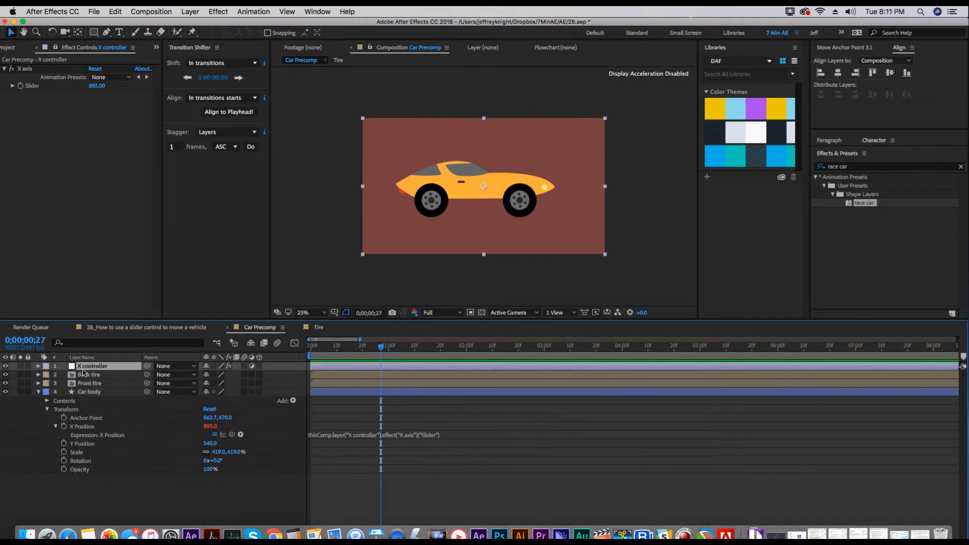
At the first frame, set an X axis slider keyframe of -720 and reveal the keyframed slider on X controller.
left_click(38, 367)
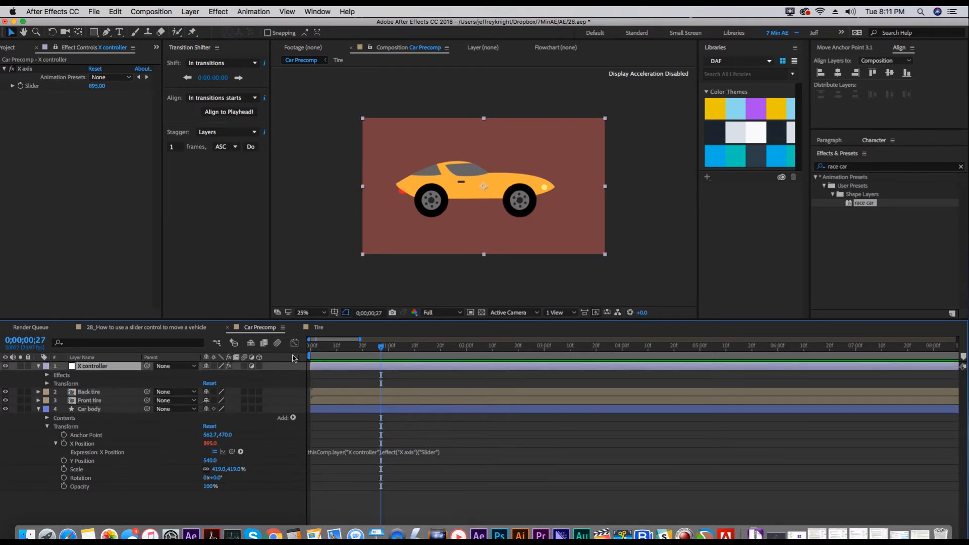
key("Home")
left_click_drag(98, 87, 22, 87)
left_click(97, 86)
type("0")
key("Tab")
type("-720")
key("Return")
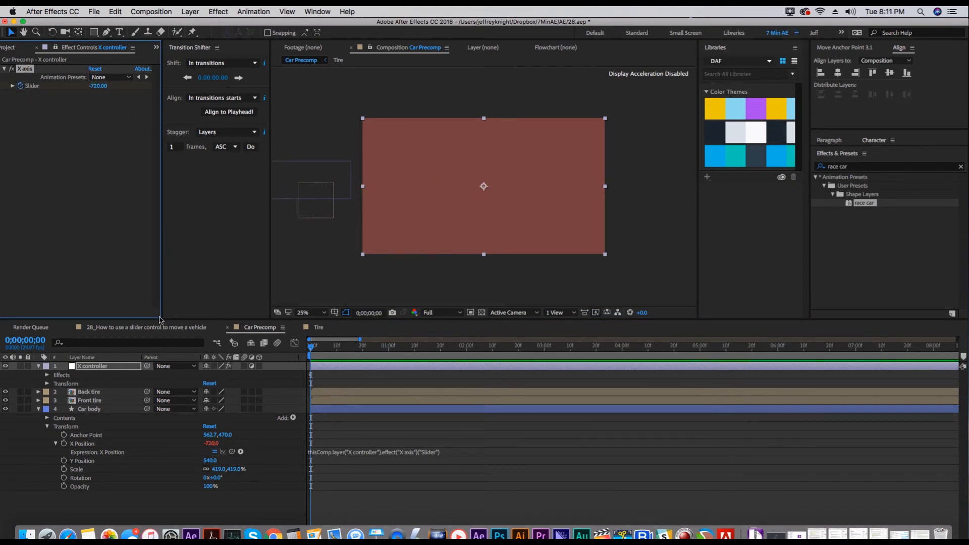
key("u")
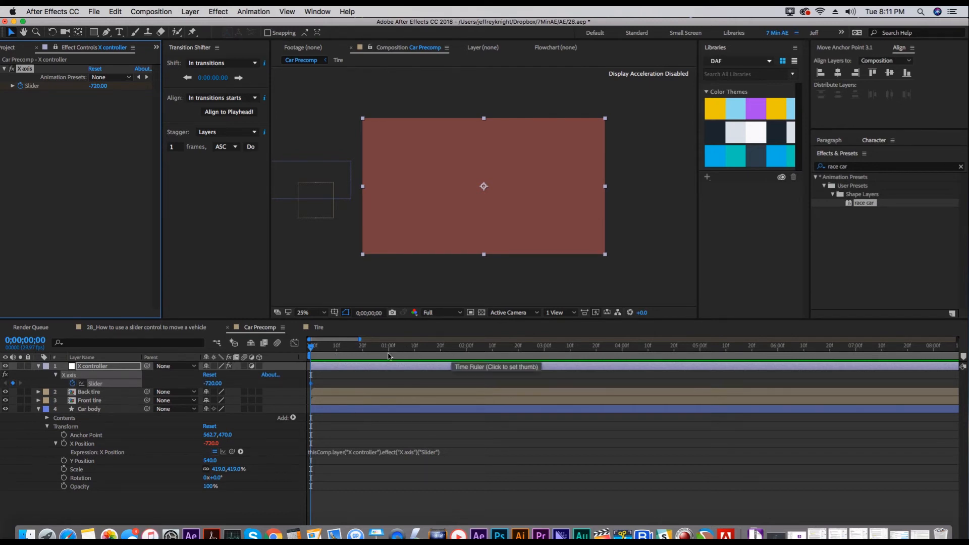
At 0;00;01;00, set a second X axis slider keyframe with a value of 960.
left_click(389, 356)
left_click(98, 85)
type("9")
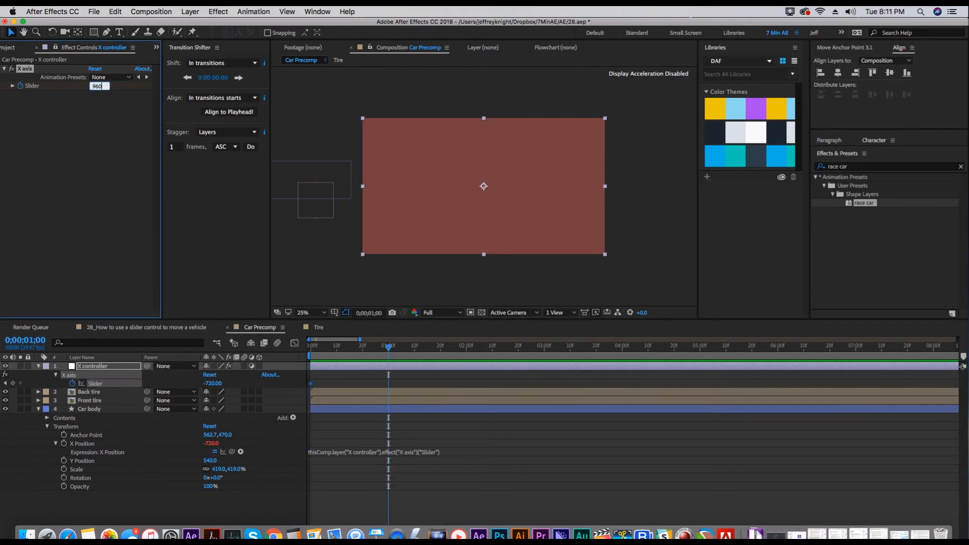
type("60")
key("Return")
Apply Easy Ease In to the slider keyframe at 0;00;01;00 and extend its incoming handle toward the first keyframe in the speed graph.
right_click(389, 383)
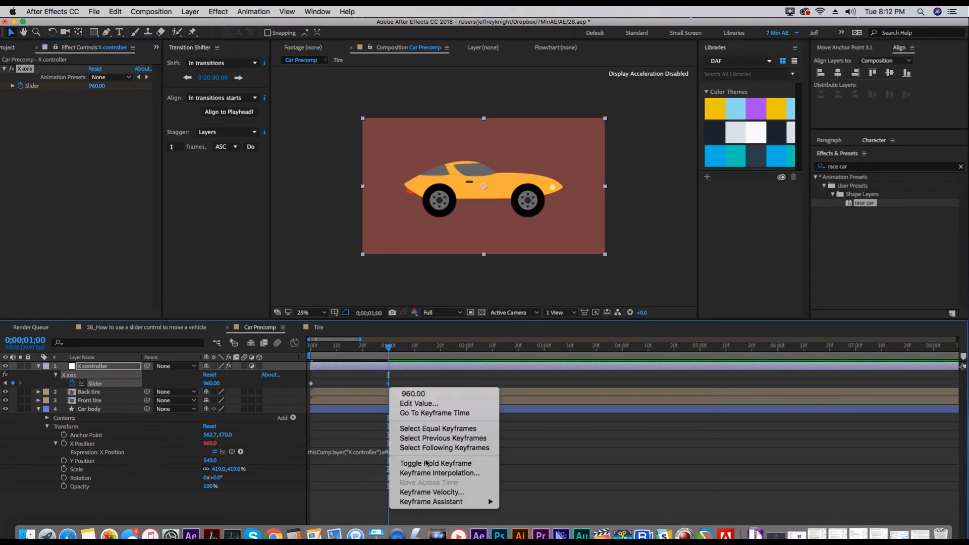
mouse_move(439, 501)
left_click(531, 468)
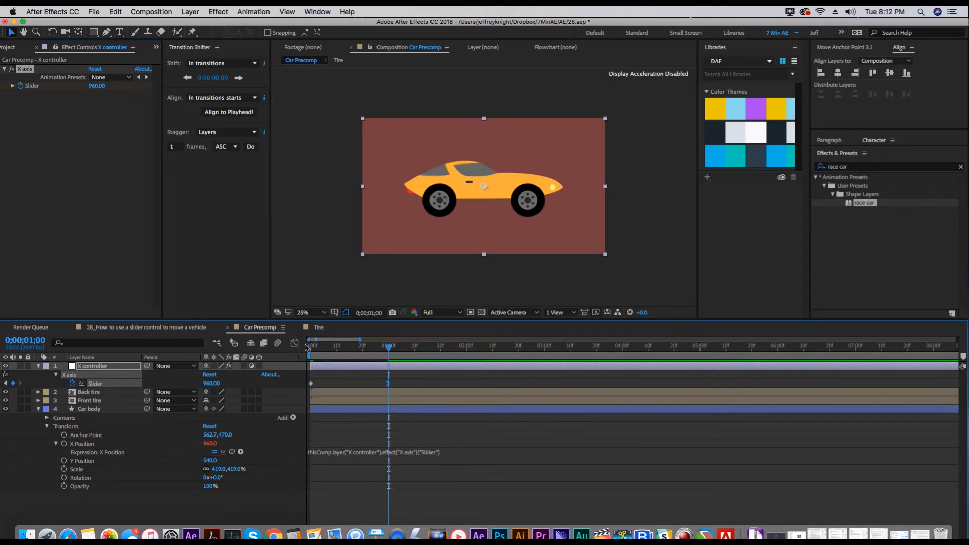
left_click(295, 343)
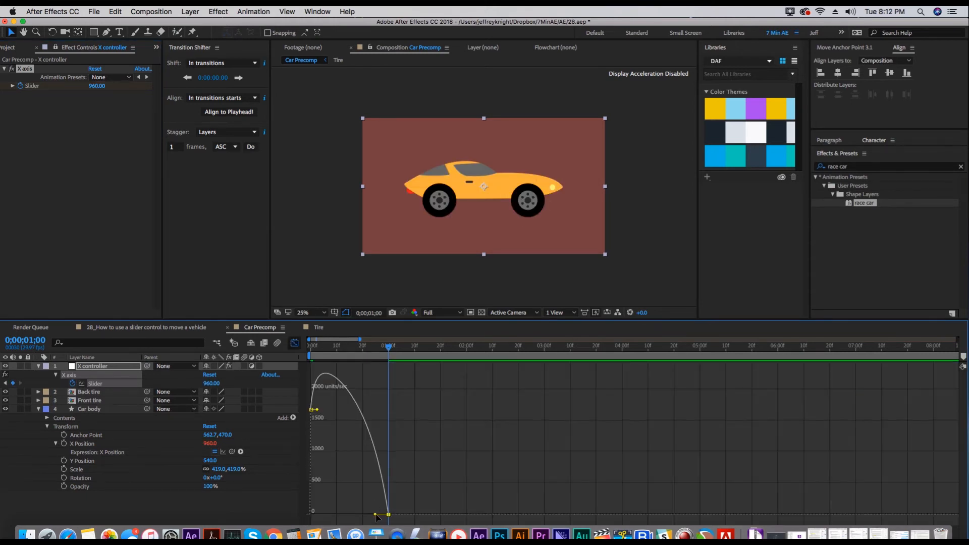
left_click_drag(376, 513, 313, 390)
left_click(294, 343)
Set a short work area around the two slider keyframes and play back the car's eased drive-in.
left_click(442, 349)
key("space")
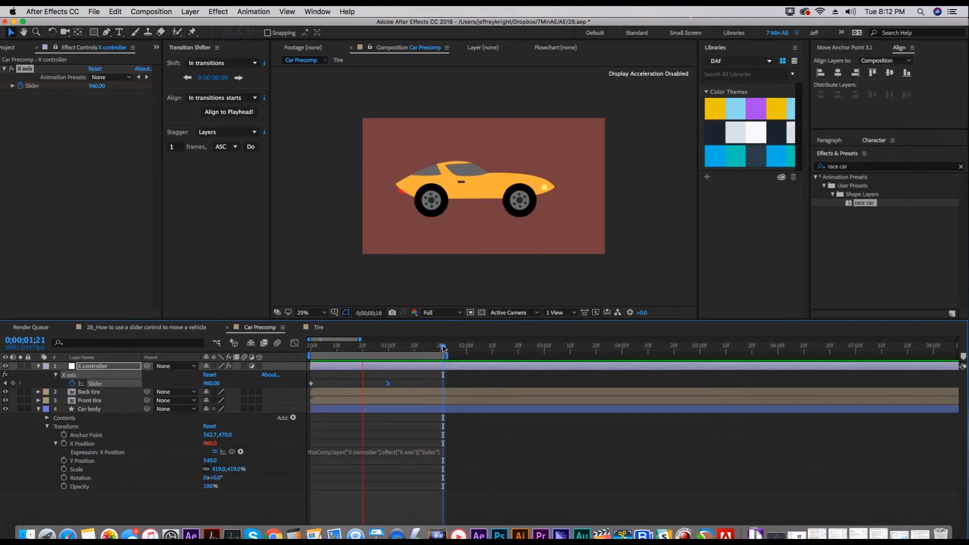
key("h")
key("space")
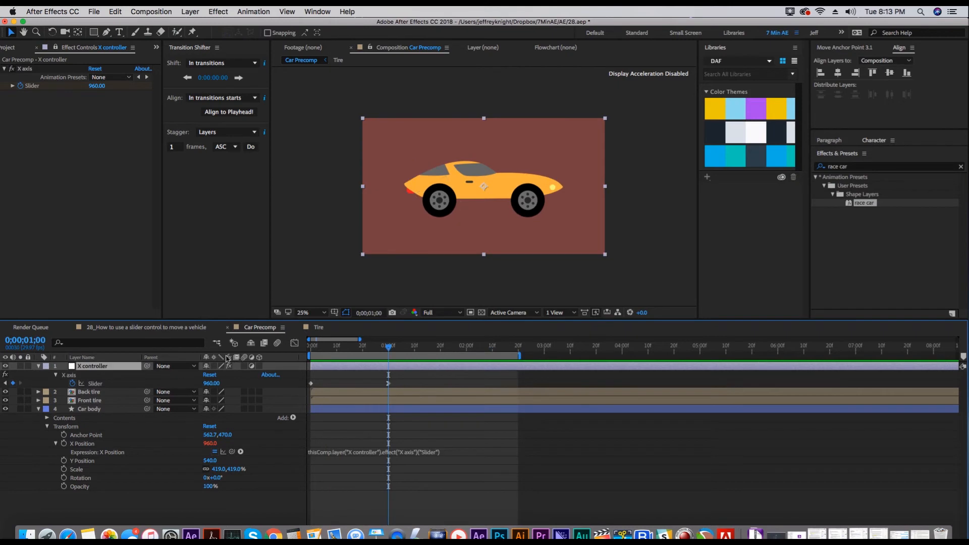
Add Car Precomp to the main slider-control composition and place 28 landscape beneath it as the background.
left_click(127, 330)
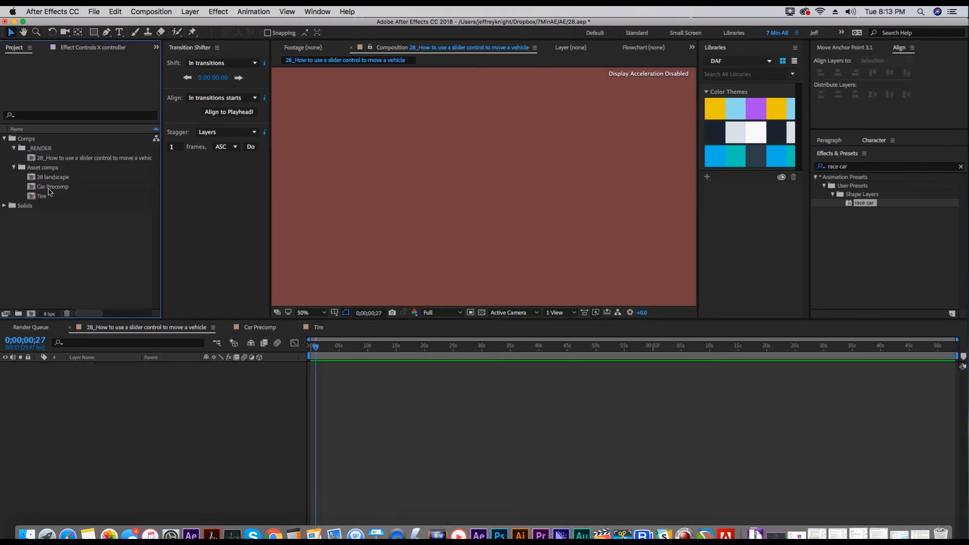
left_click(52, 187)
left_click_drag(53, 186, 115, 374)
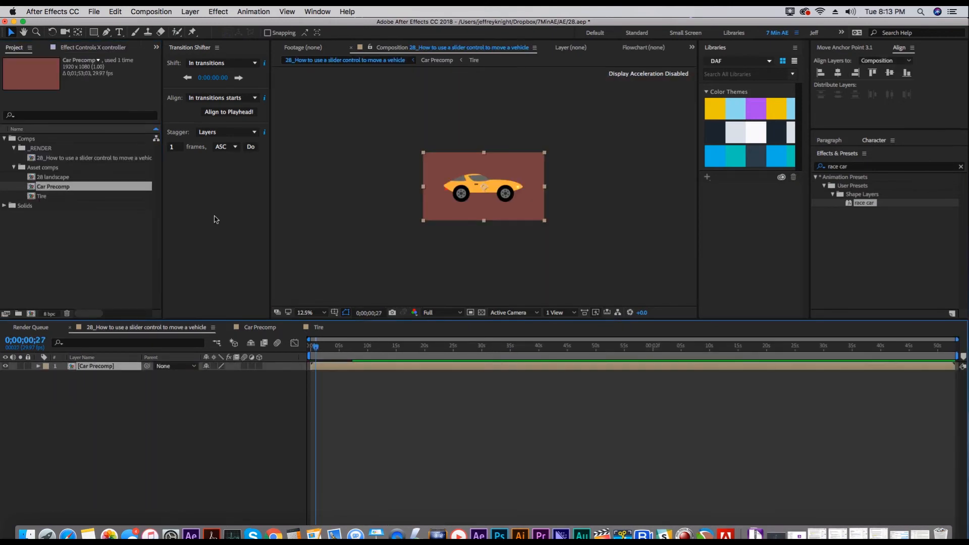
left_click_drag(53, 177, 91, 400)
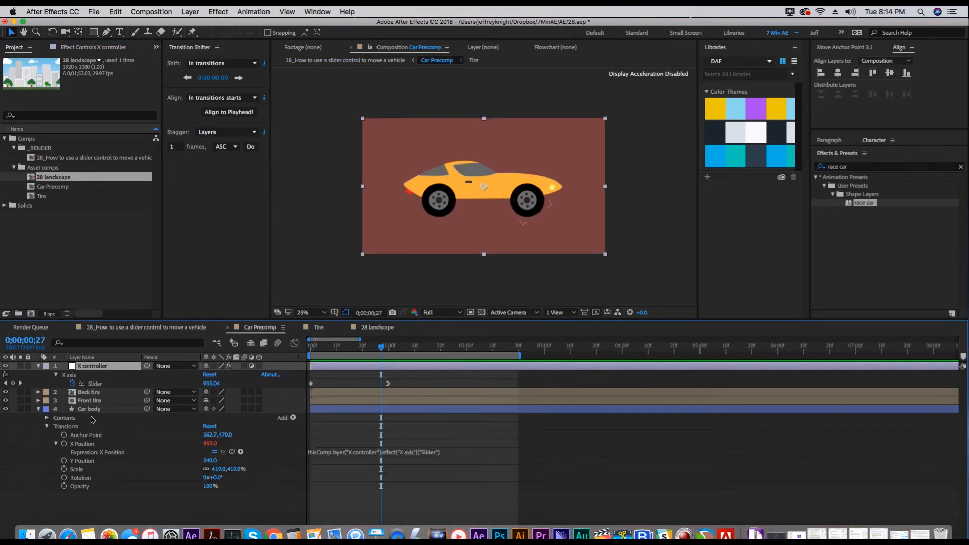
In Car Precomp, try scaling down the Car body layer on its own and undo the change.
left_click(90, 409)
key("s")
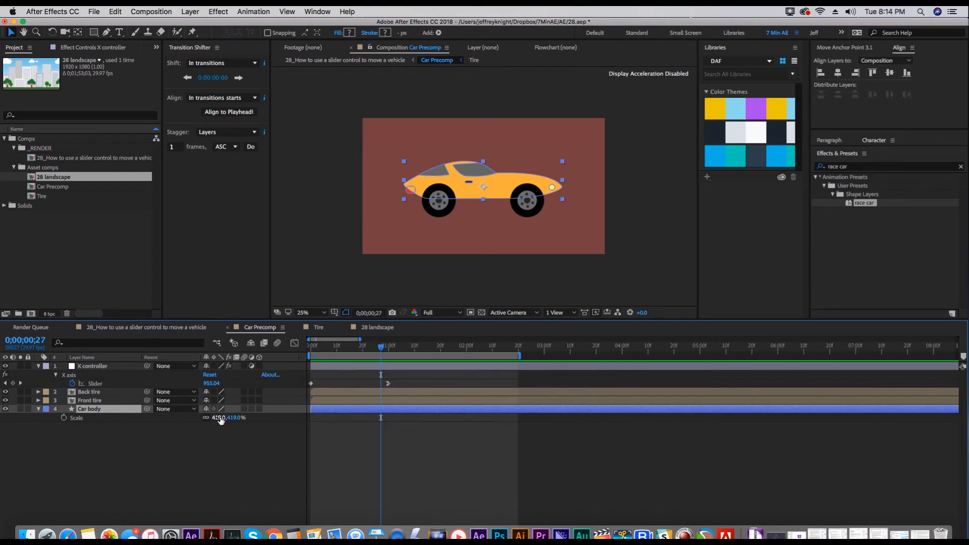
left_click_drag(218, 418, 146, 422)
key("super+z")
Try to parent the Back tire and Front tire layers to Car body.
left_click(89, 392)
left_click(90, 400, "shift")
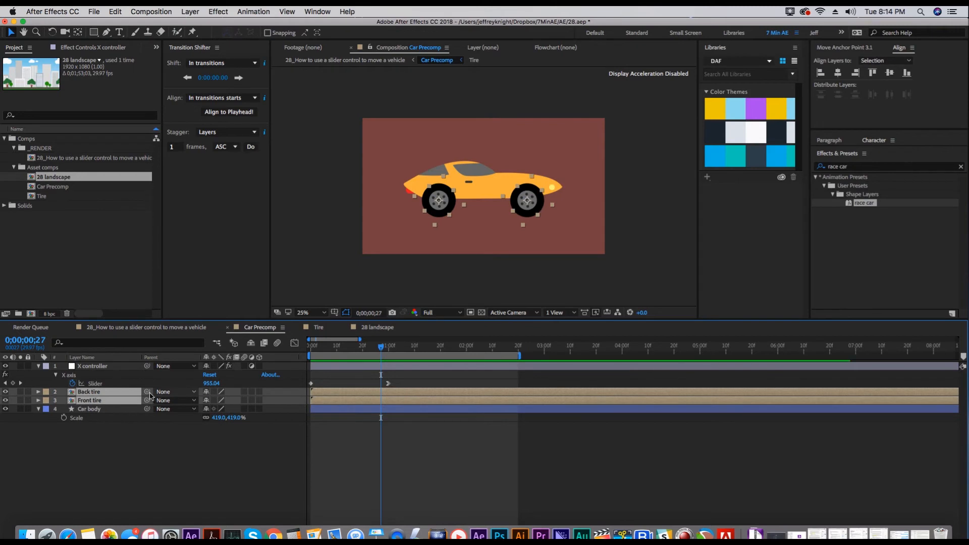
left_click_drag(147, 393, 88, 408)
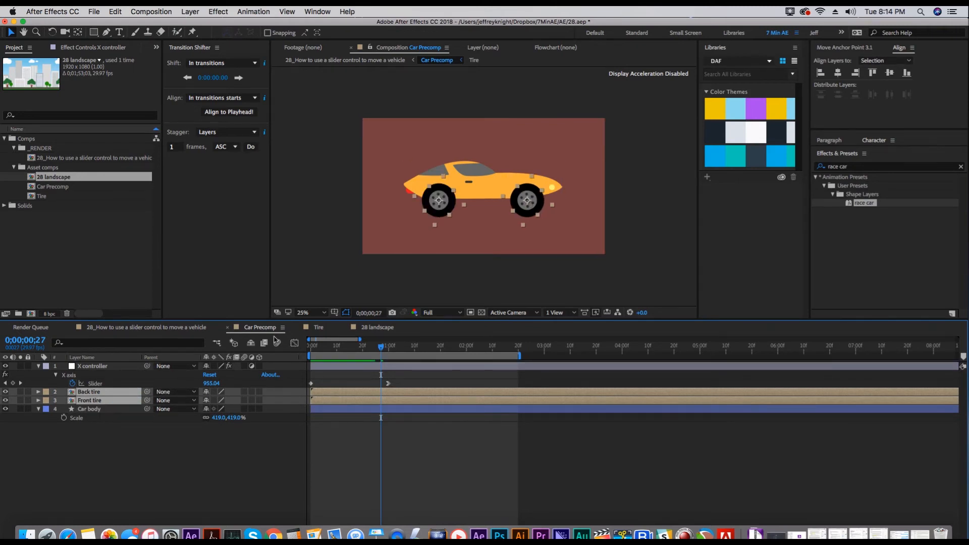
In the main composition, set the Car Precomp layer's scale to 20%.
left_click(171, 327)
left_click(99, 367)
key("s")
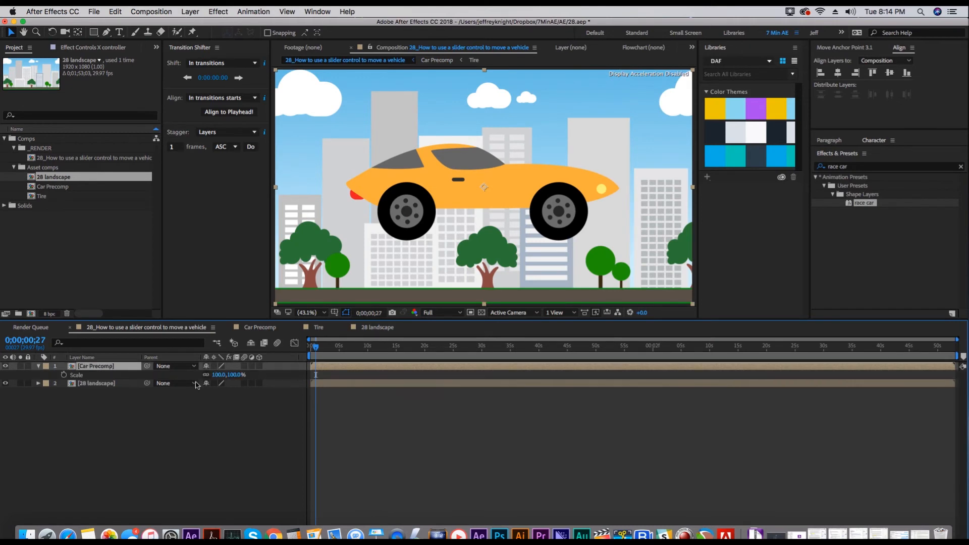
left_click(222, 374)
type("20")
key("Return")
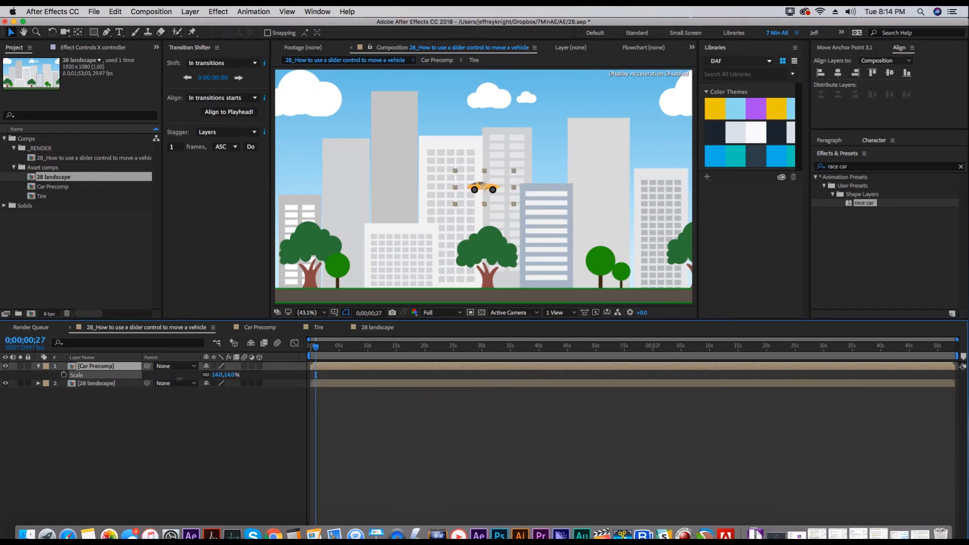
Move the Car Precomp layer down onto the road and enlarge it to suit the landscape.
key("shift+p")
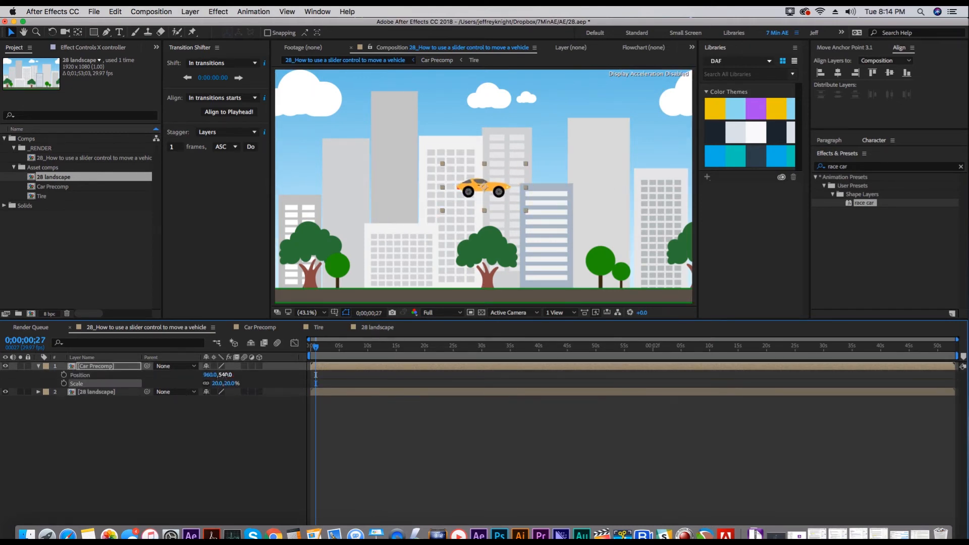
left_click_drag(267, 372, 492, 352)
mouse_move(217, 383)
left_mouse_down()
mouse_move(271, 366)
mouse_move(217, 375)
left_mouse_up()
Show X controller's effect controls from Car Precomp, and in the main composition fit the Car Precomp layer at 39.3% scale, position 960, 957.
double_click(109, 367)
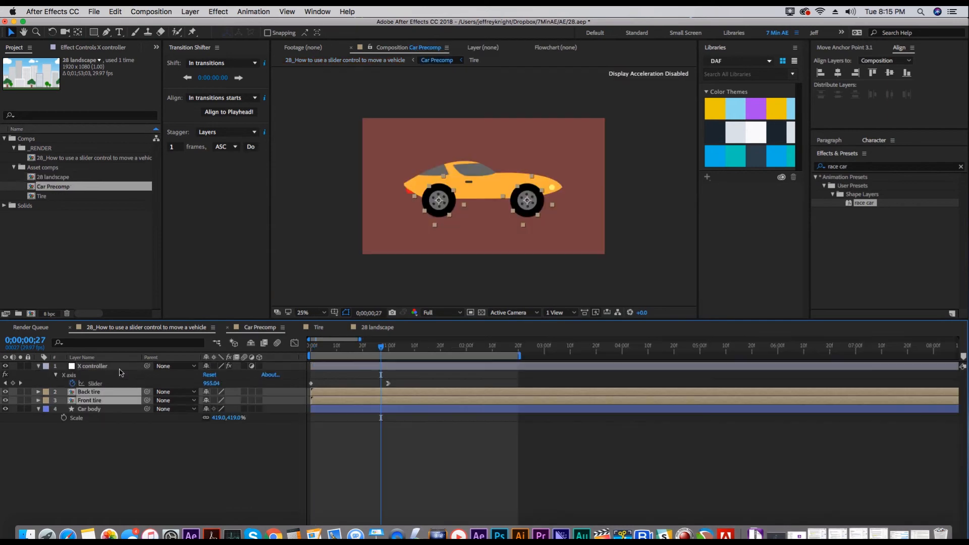
left_click(90, 410)
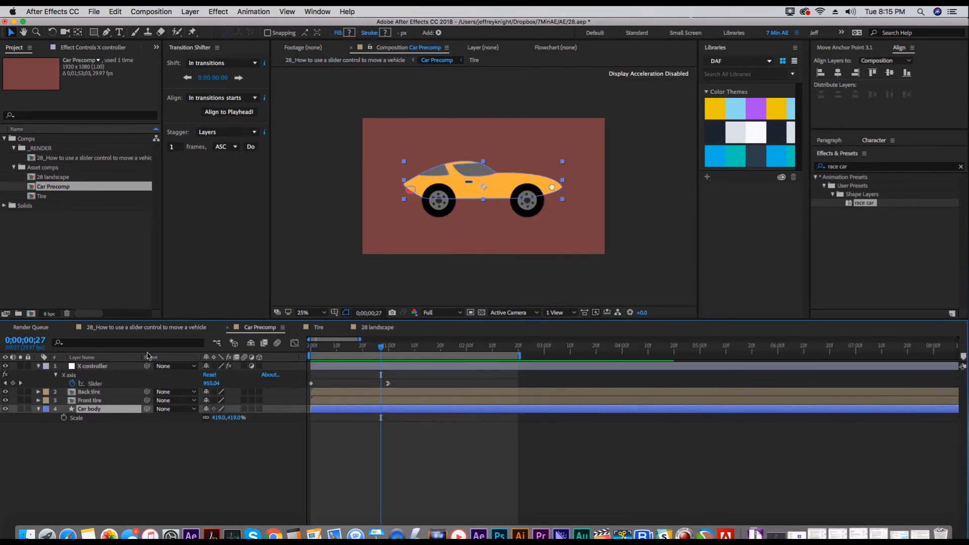
left_click(106, 367)
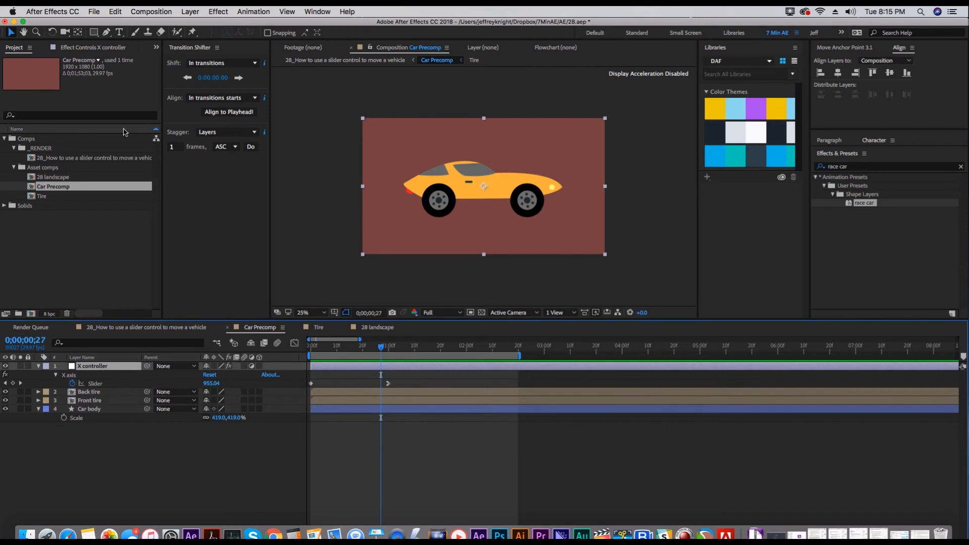
left_click(81, 47)
left_click(344, 59)
left_click_drag(217, 384, 215, 375)
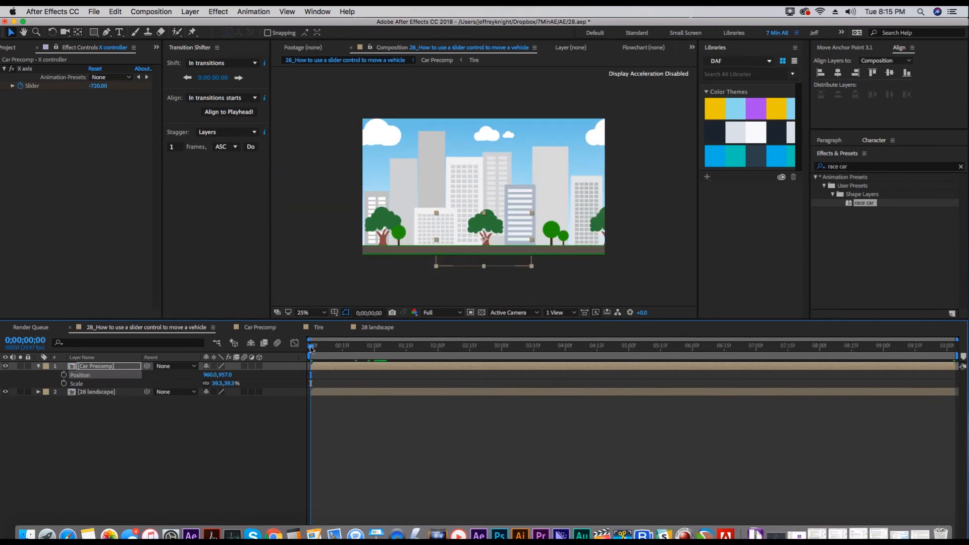
At 0;00;00;03, enable Collapse Transformations on the Car Precomp layer so the car is not cropped at the precomp's edge.
left_click_drag(311, 347, 317, 349)
key("period")
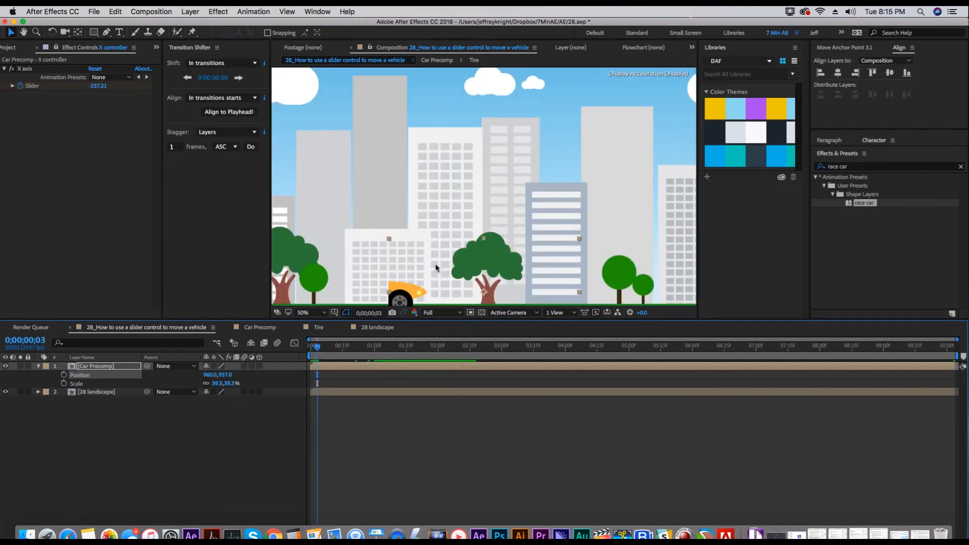
scroll(436, 268, "down", 3)
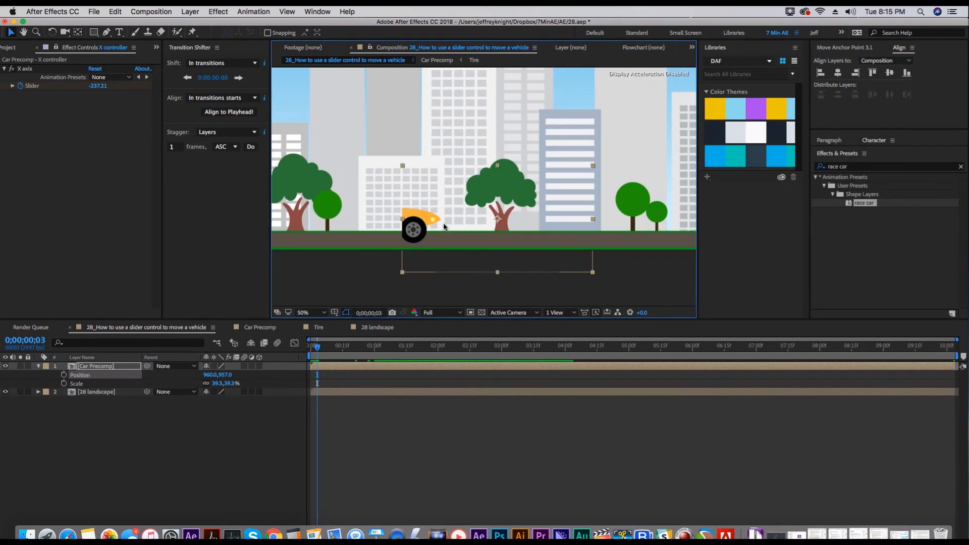
scroll(443, 226, "left", 3)
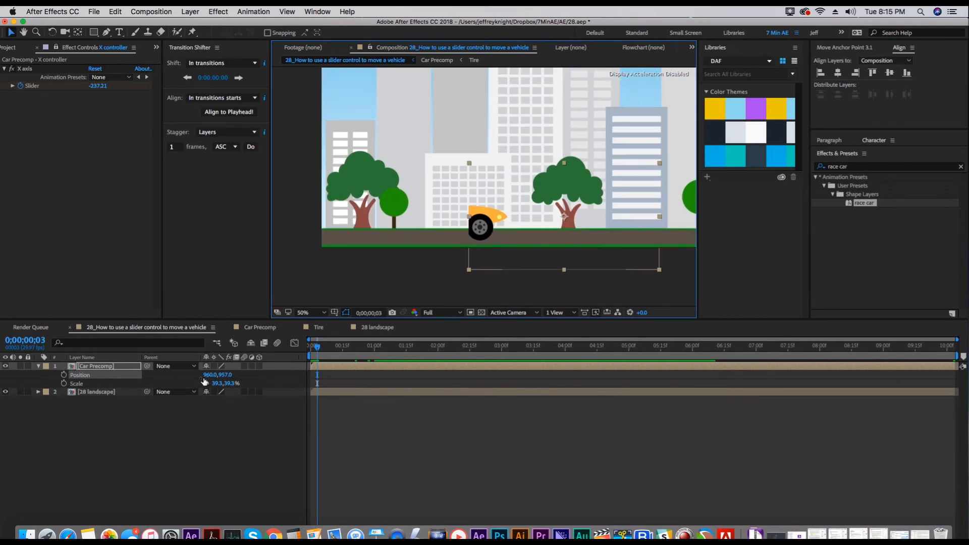
left_click(118, 368)
left_click(214, 366)
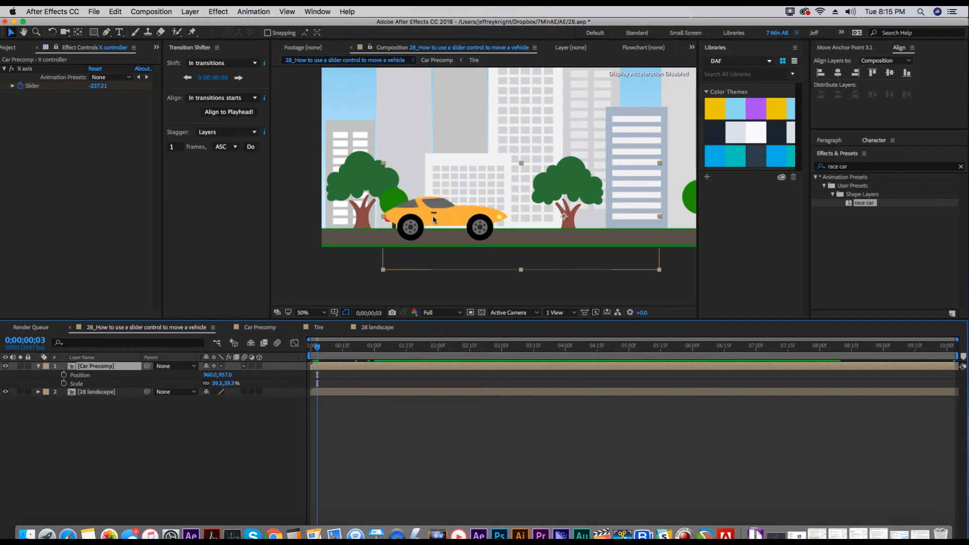
In Car Precomp, open the first slider keyframe's value for editing and move the second keyframe to about 0;00;02;21.
key("Home")
double_click(116, 367)
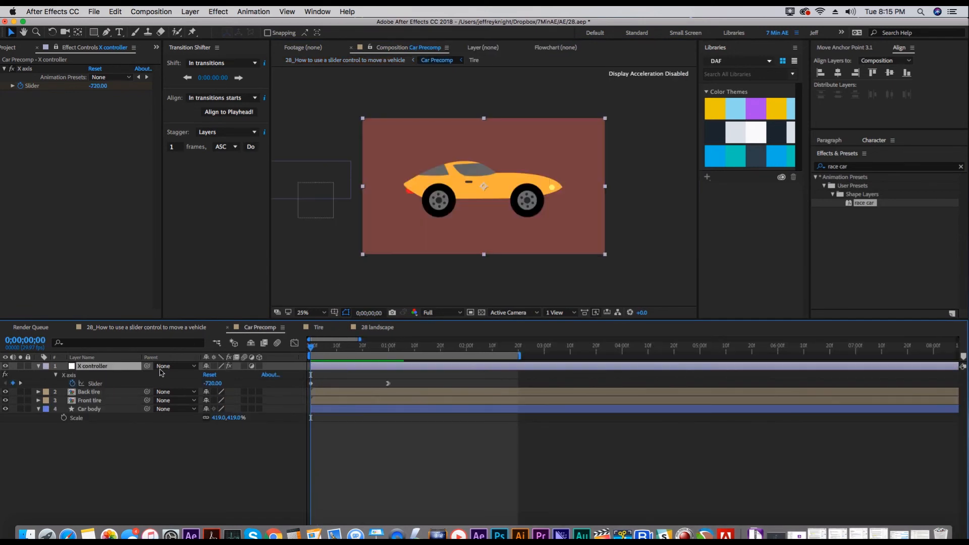
left_click(213, 384)
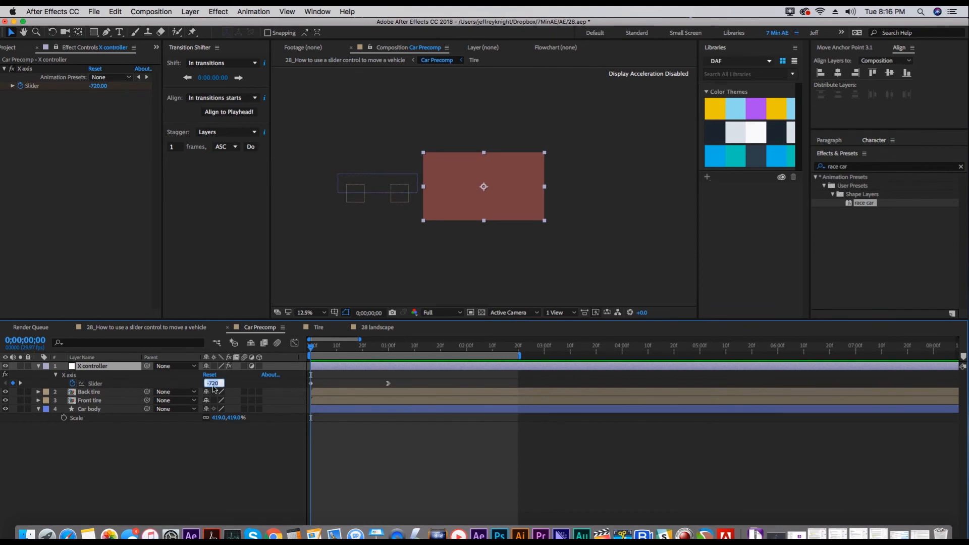
left_click_drag(414, 384, 556, 357)
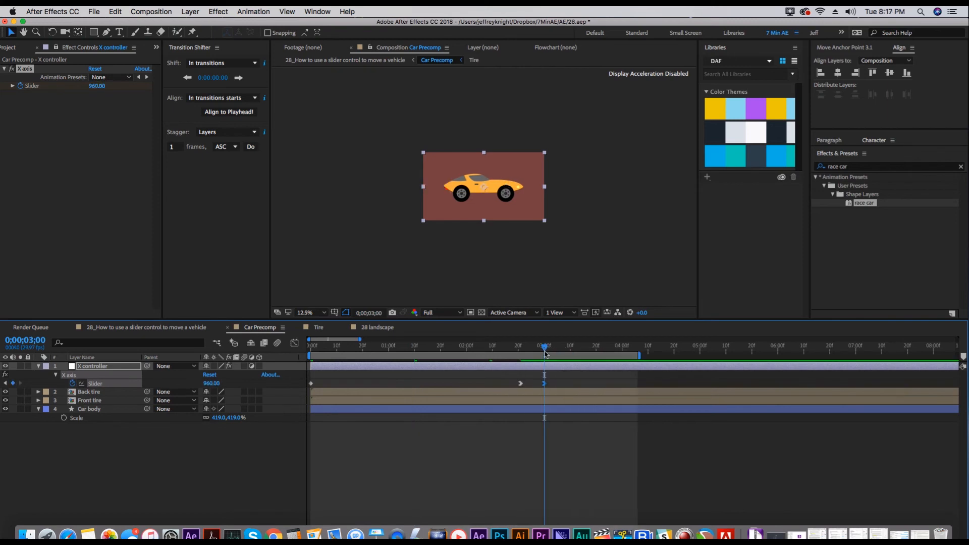
Paste the 960 slider keyframe at 0;00;03;00 and apply Easy Ease Out to it.
key("super+v")
right_click(545, 385)
mouse_move(589, 500)
left_click(684, 468)
Lower the X axis slider after the hold to back the car up, with the final keyframe at about 0;00;05;01.
left_click_drag(545, 348, 586, 348)
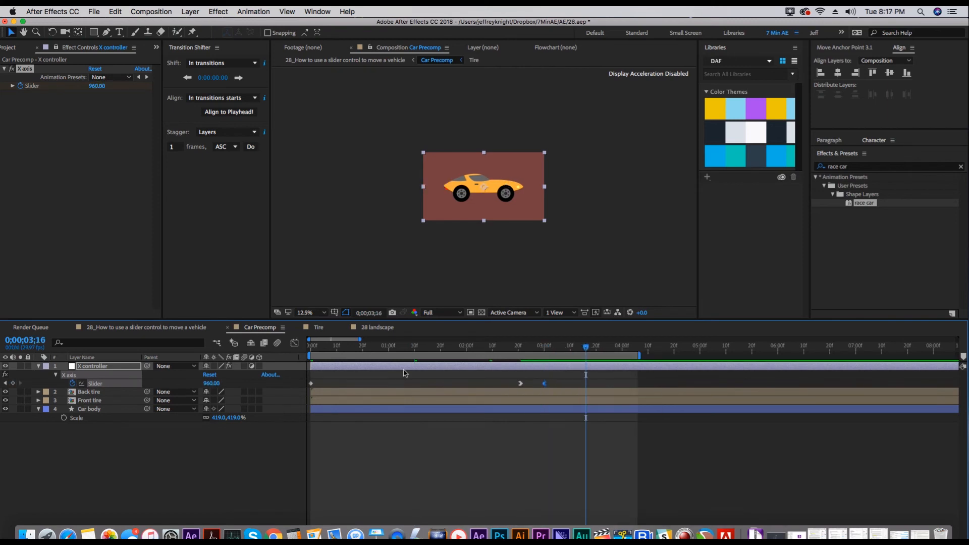
left_click_drag(211, 384, 176, 384)
left_click_drag(176, 384, 82, 383)
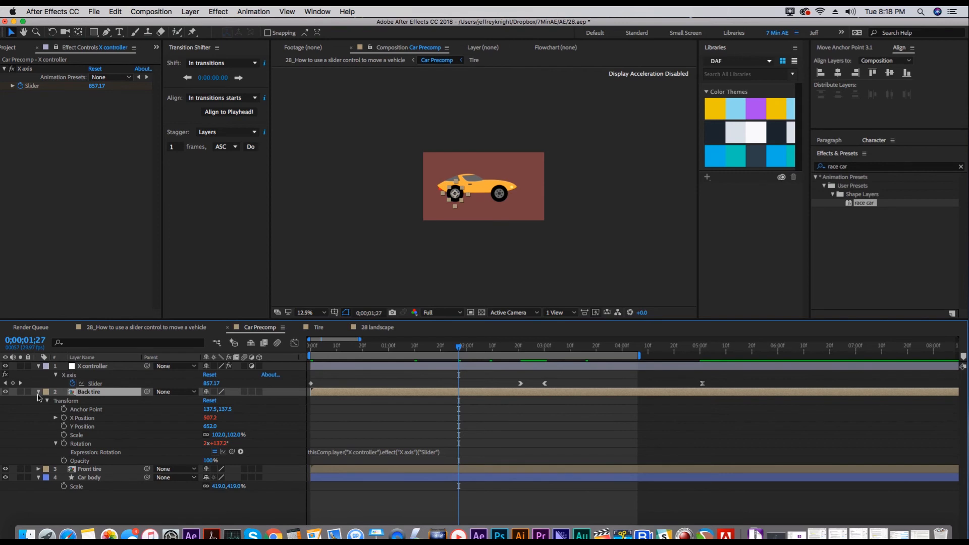
Expand the Transform properties of Back tire and Car body to examine their slider-driven X Position and Rotation, keeping Car body's Contents collapsed.
left_click(38, 393)
left_click(39, 392)
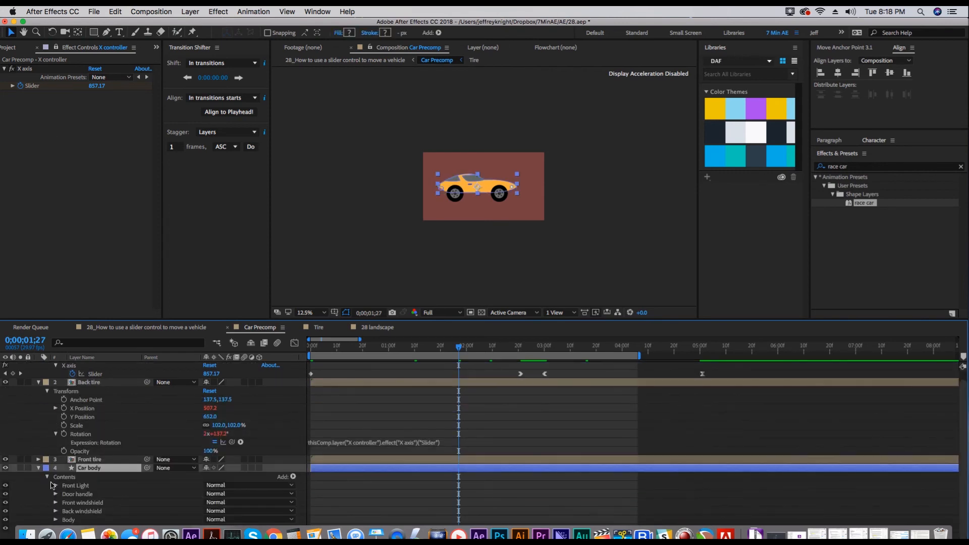
left_click(47, 477)
left_click(47, 496)
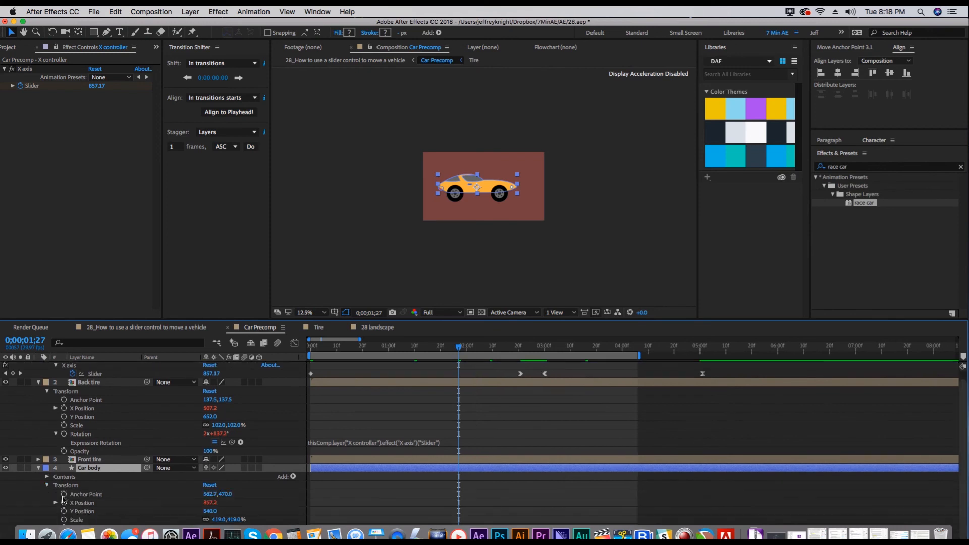